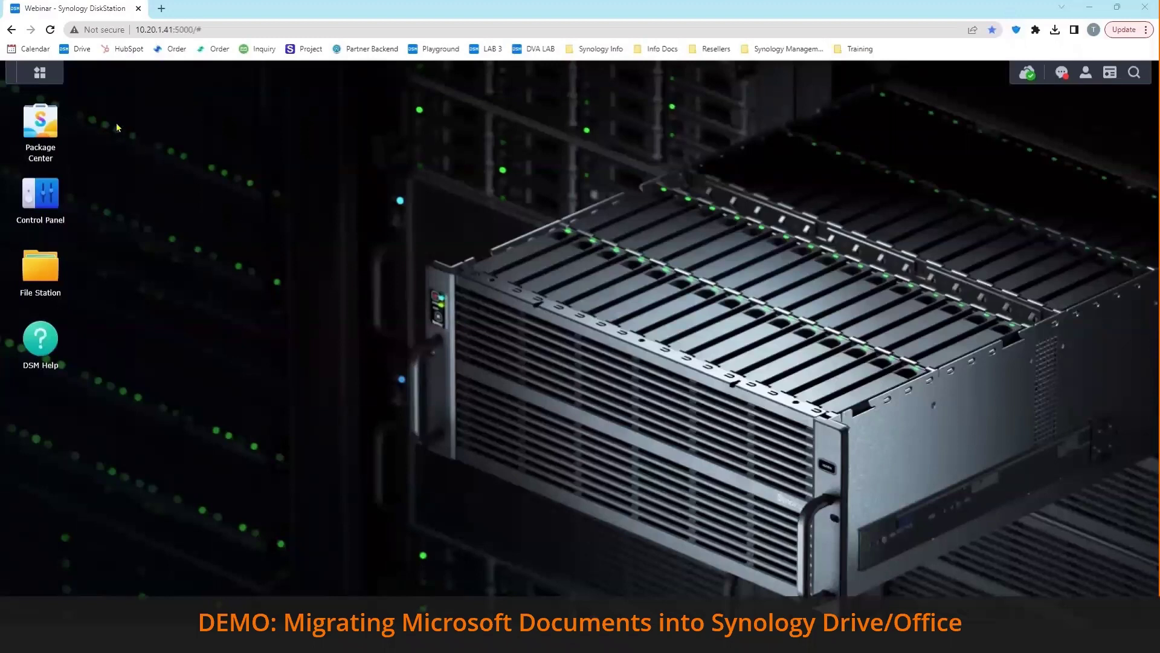
- Launch Active Backup for Microsoft 365 and start a new task from the Task List
left_click(38, 80)
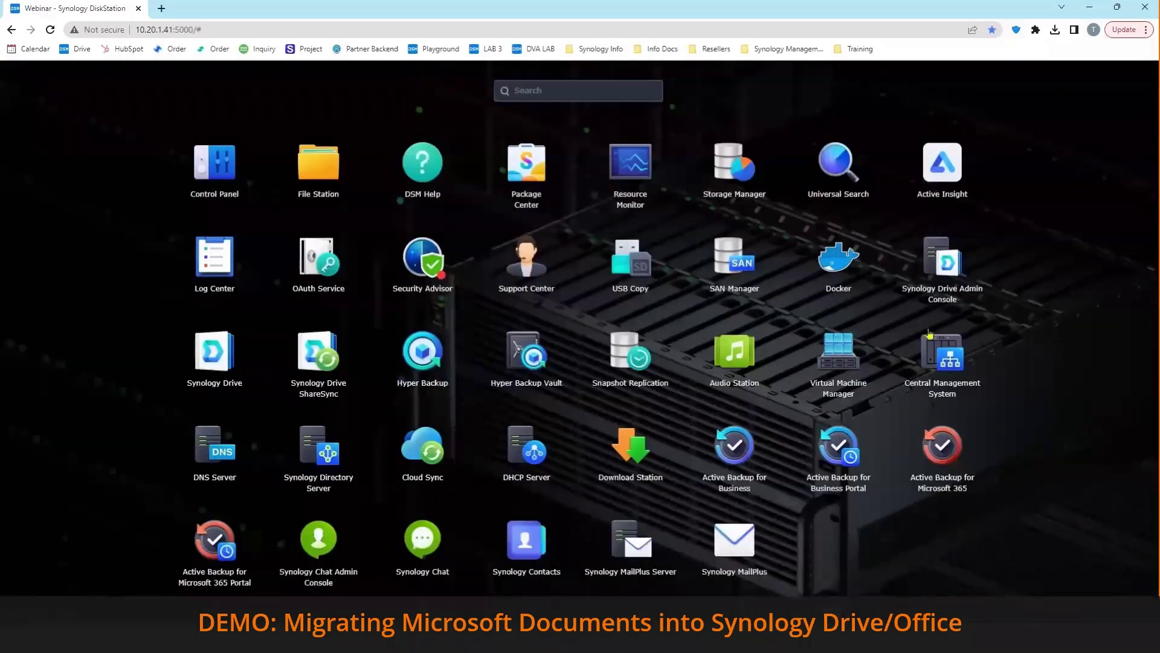
left_click(948, 451)
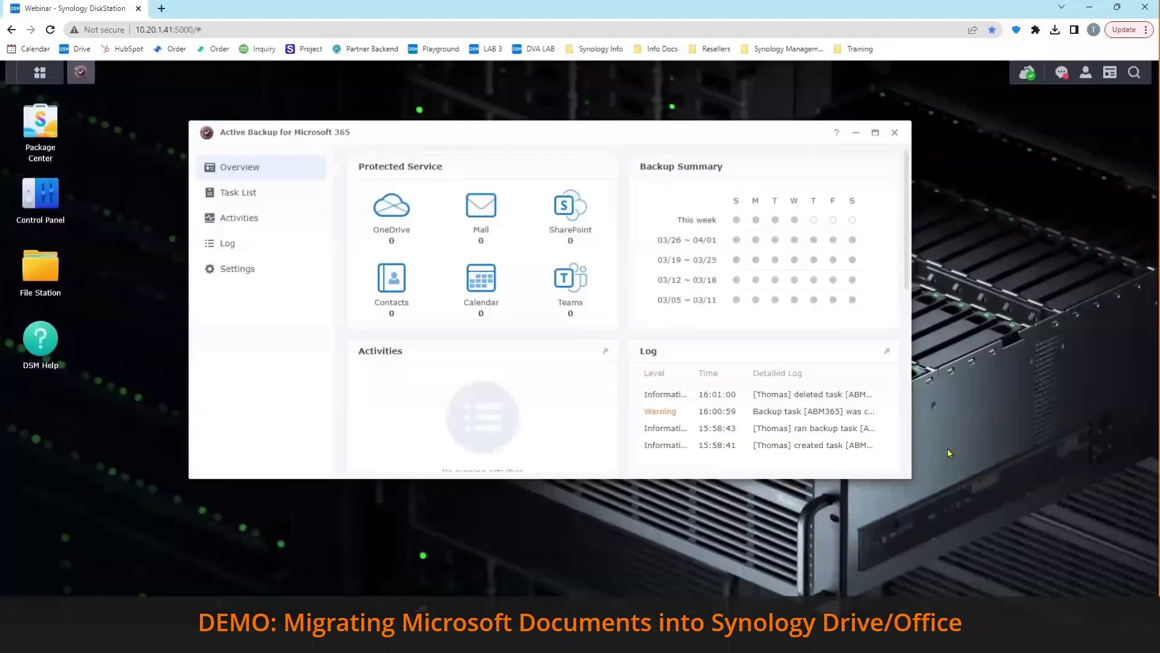
left_click(239, 201)
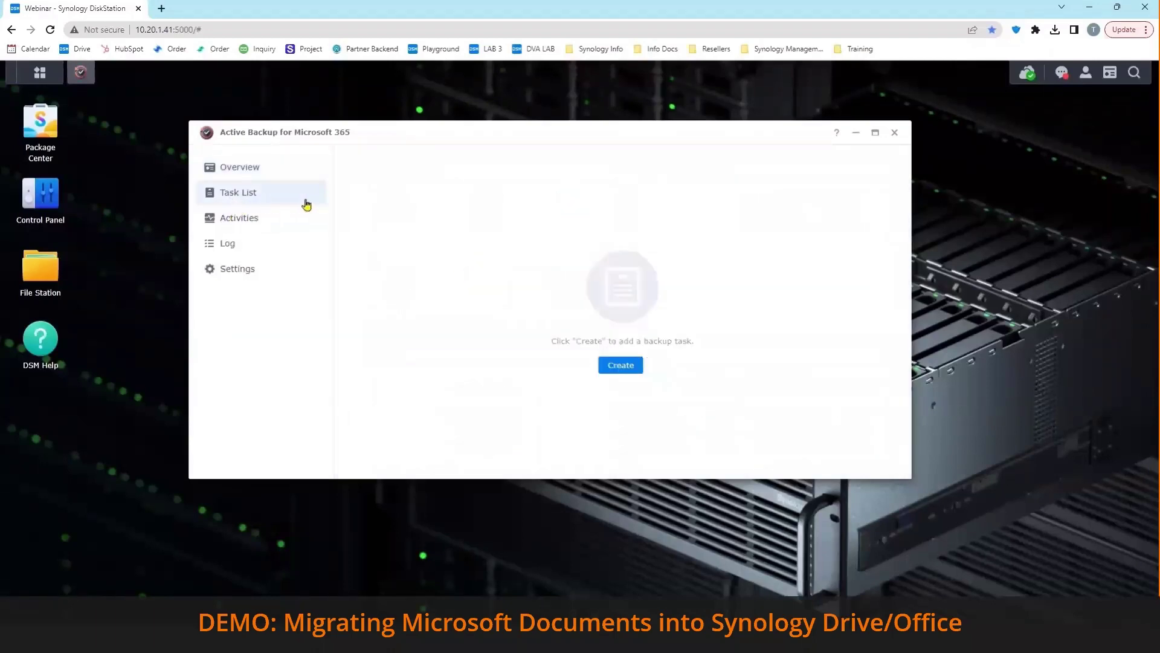
left_click(624, 369)
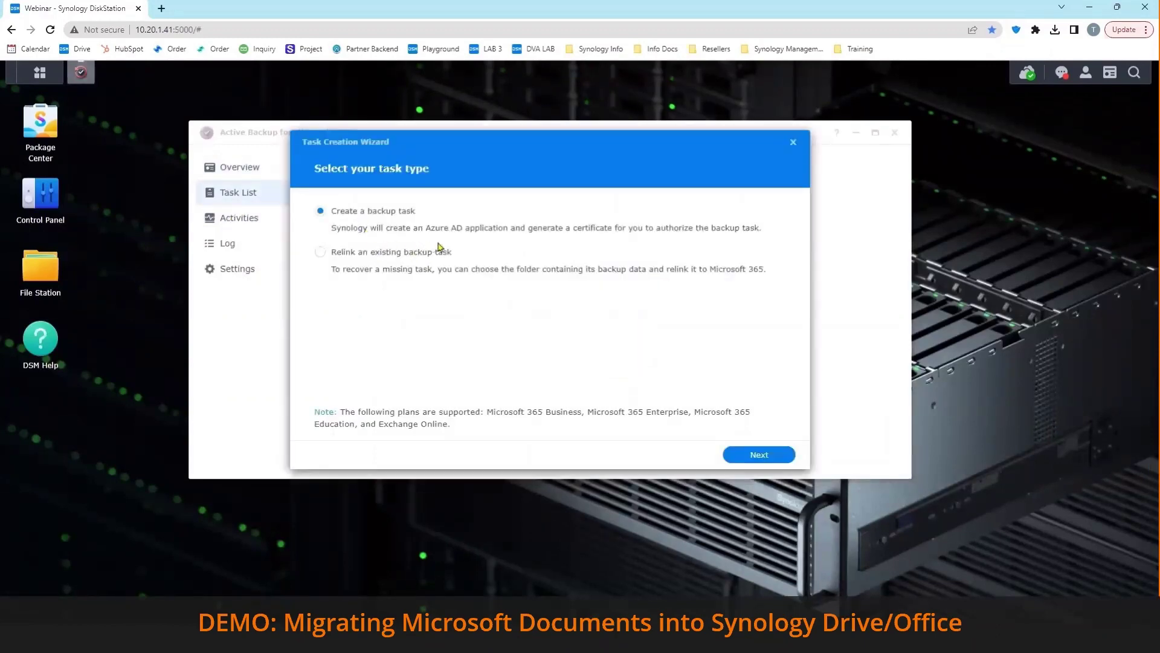
- Keep the Microsoft 365 endpoint, enter and confirm a certificate password, and continue to sign-in
left_click(772, 463)
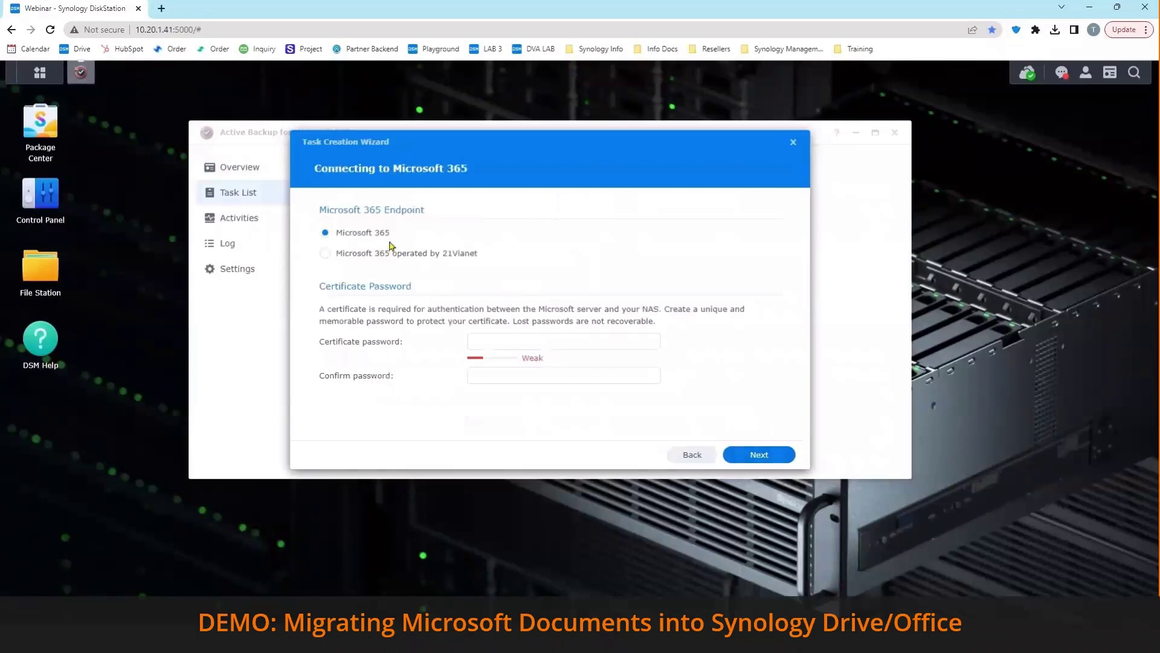
left_click(509, 340)
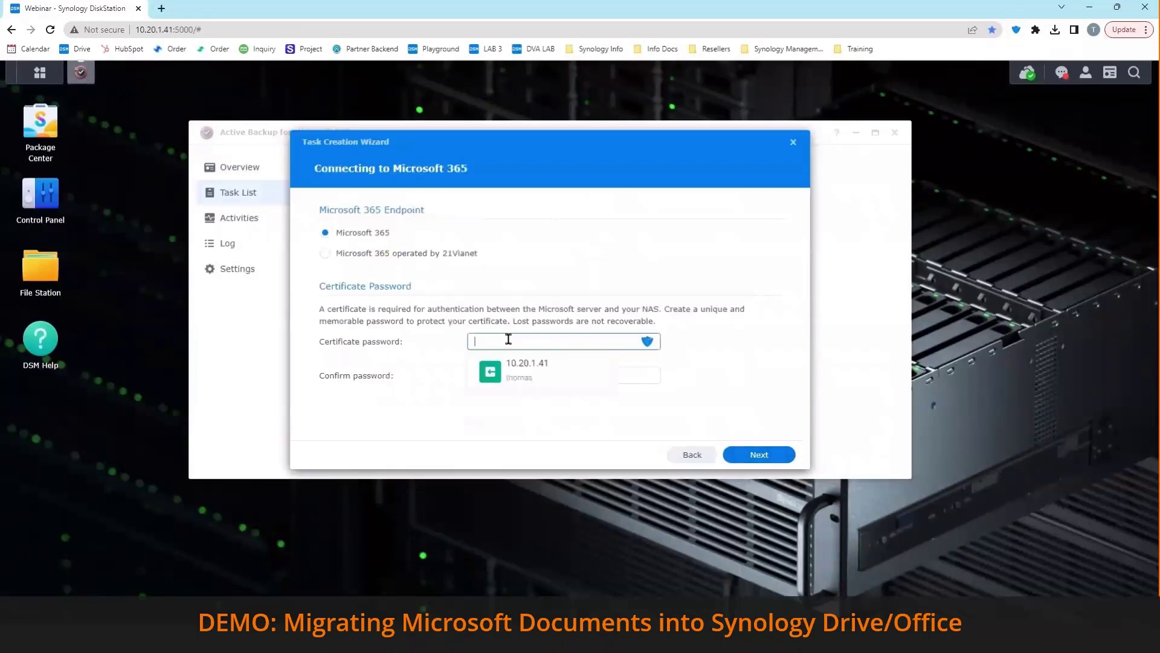
type("******")
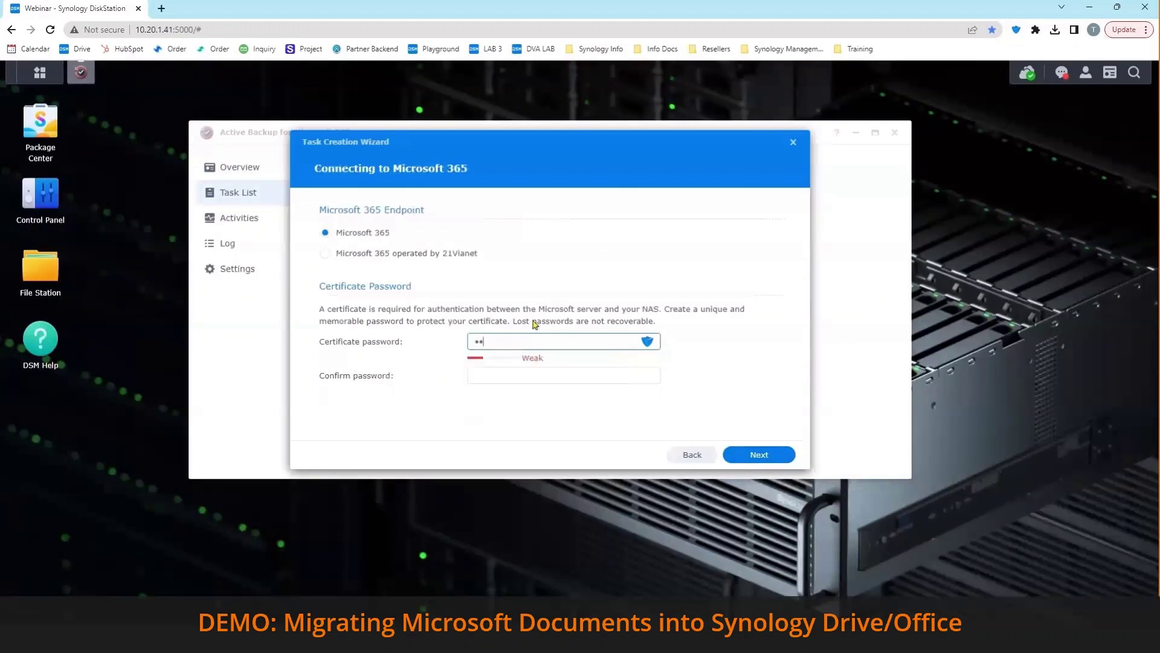
type("***")
left_click(529, 368)
type("********")
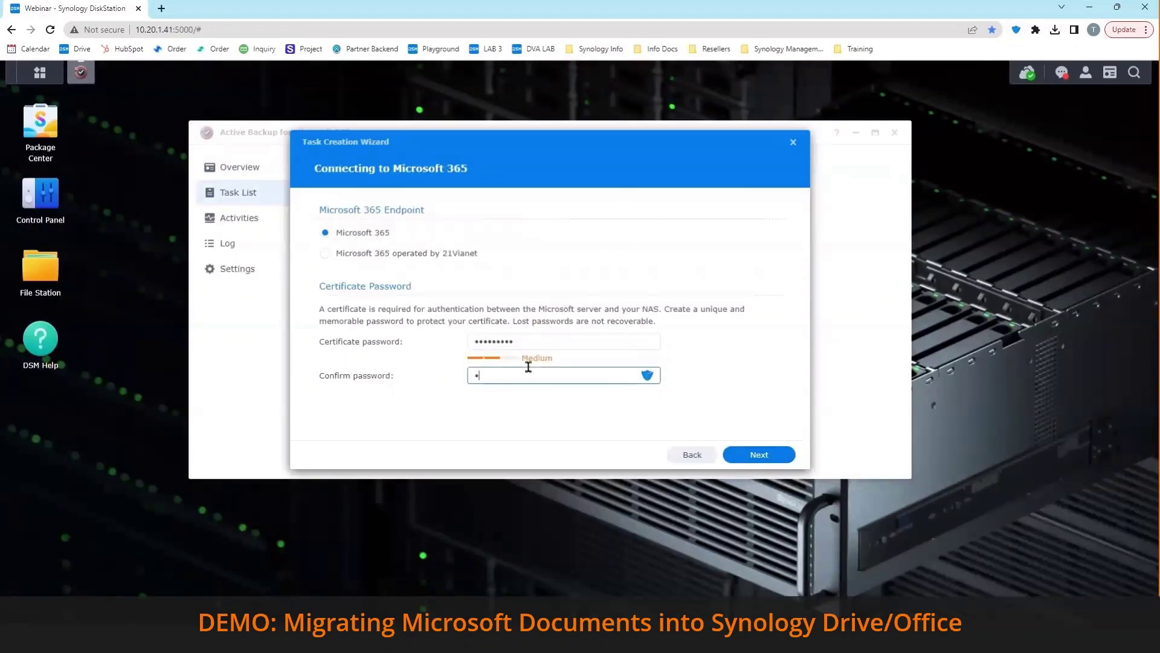
type("*")
left_click(767, 455)
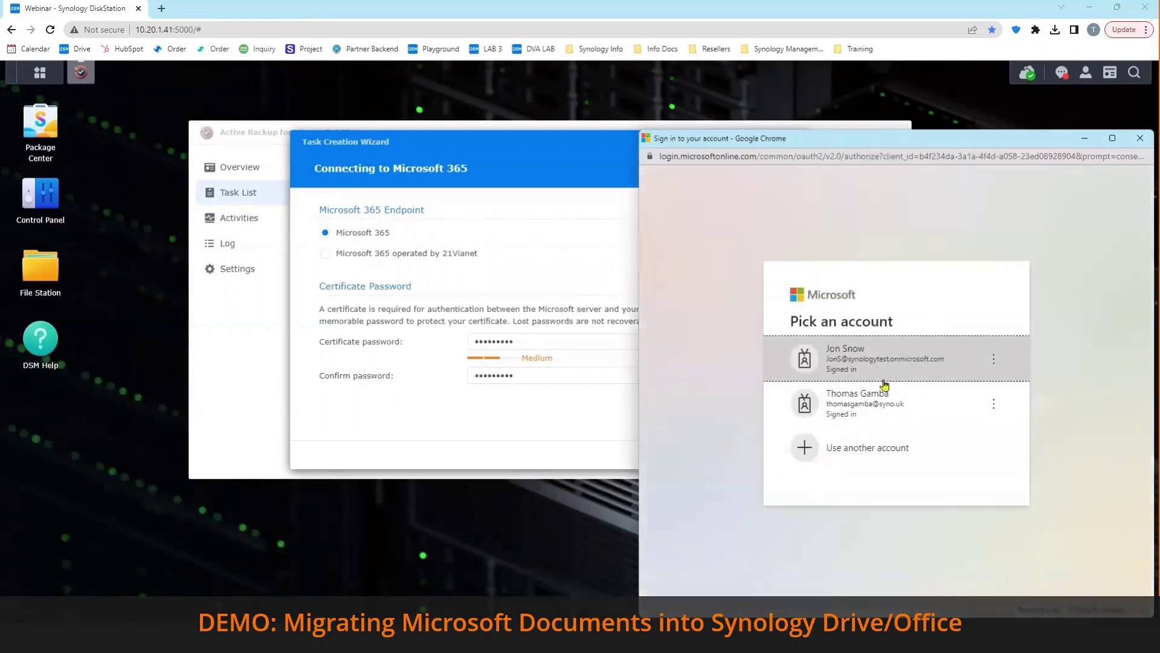
- Choose a different Microsoft account and paste in the admin e-mail address
left_click(897, 447)
left_click(863, 347)
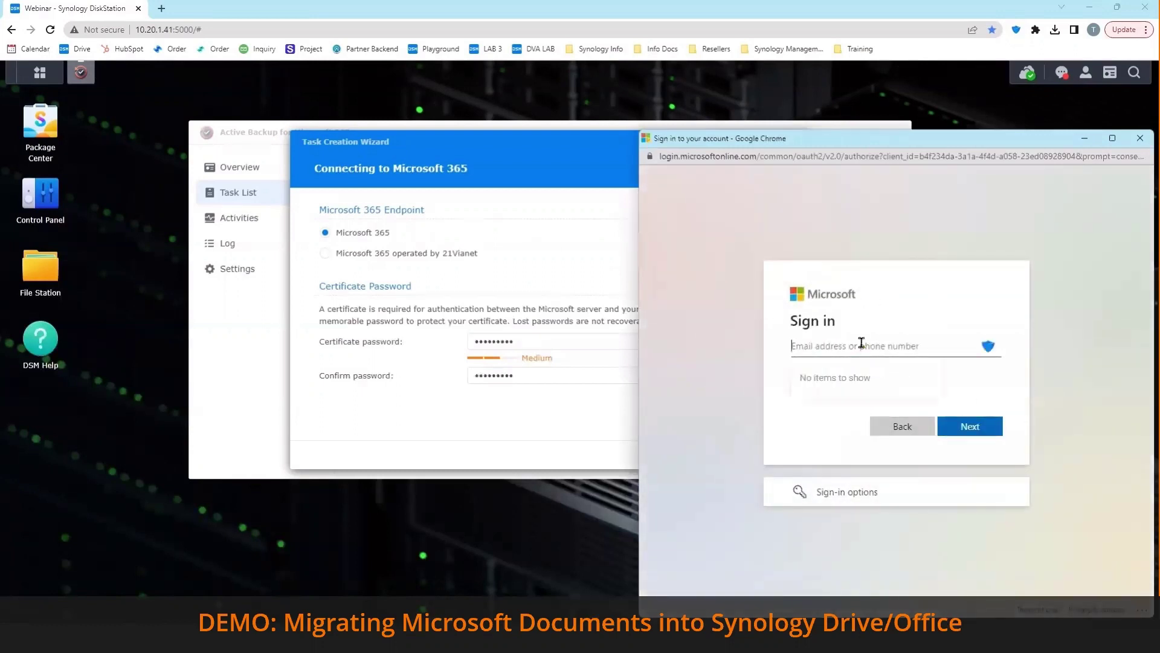
key("alt+Tab")
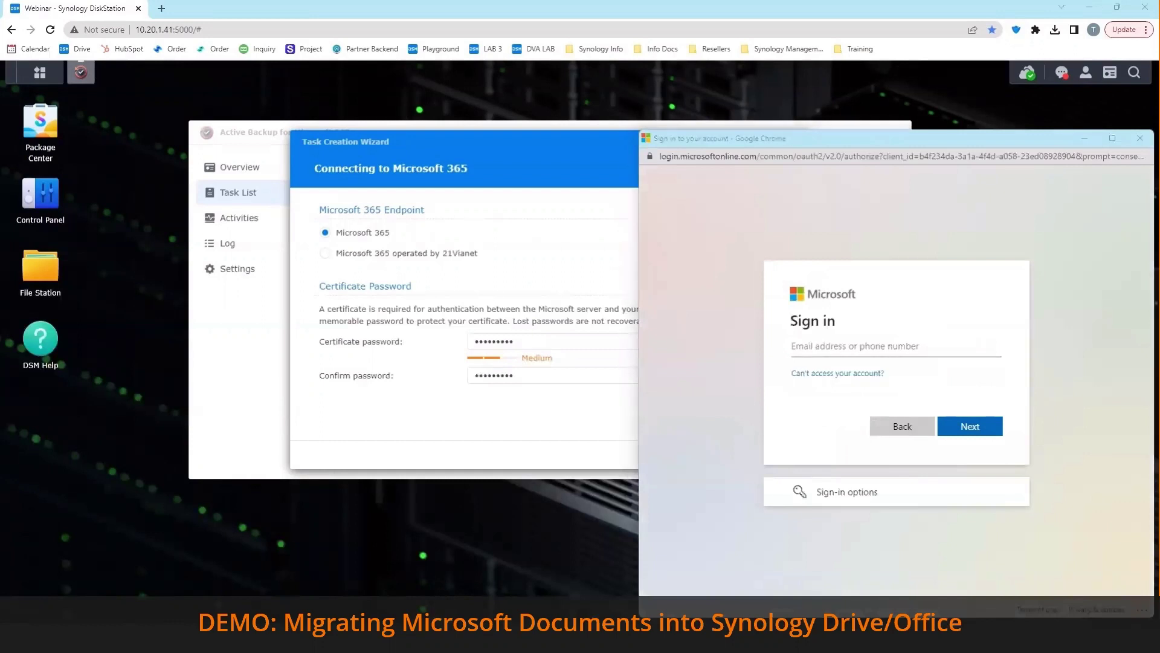
right_click(873, 343)
left_click(902, 435)
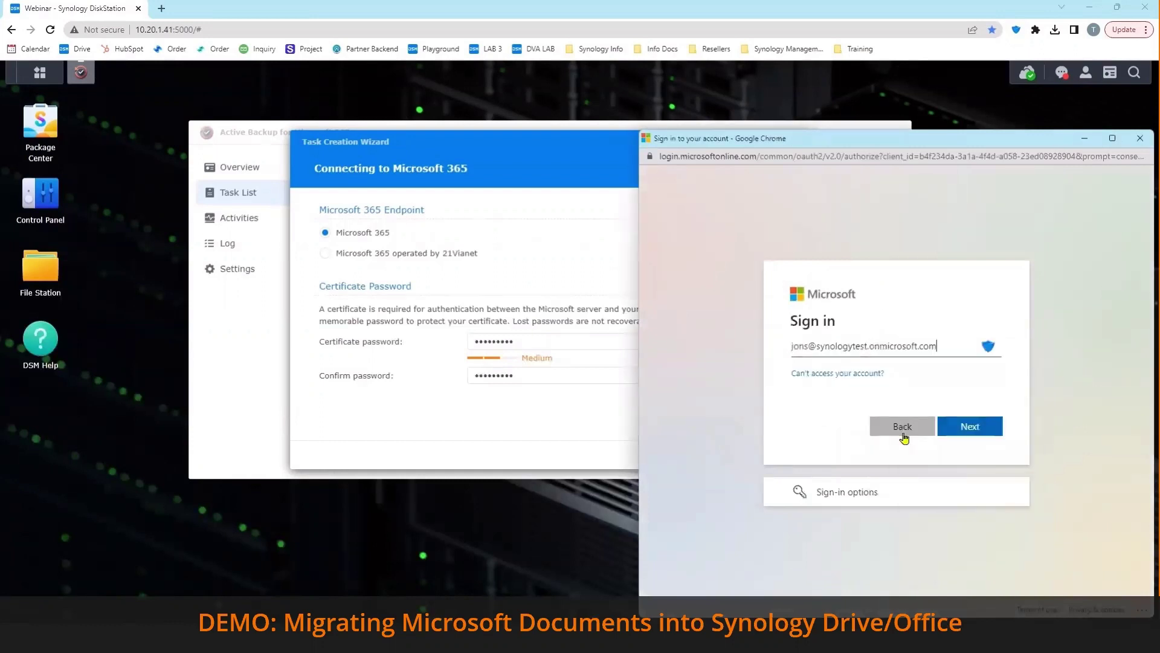
left_click(971, 427)
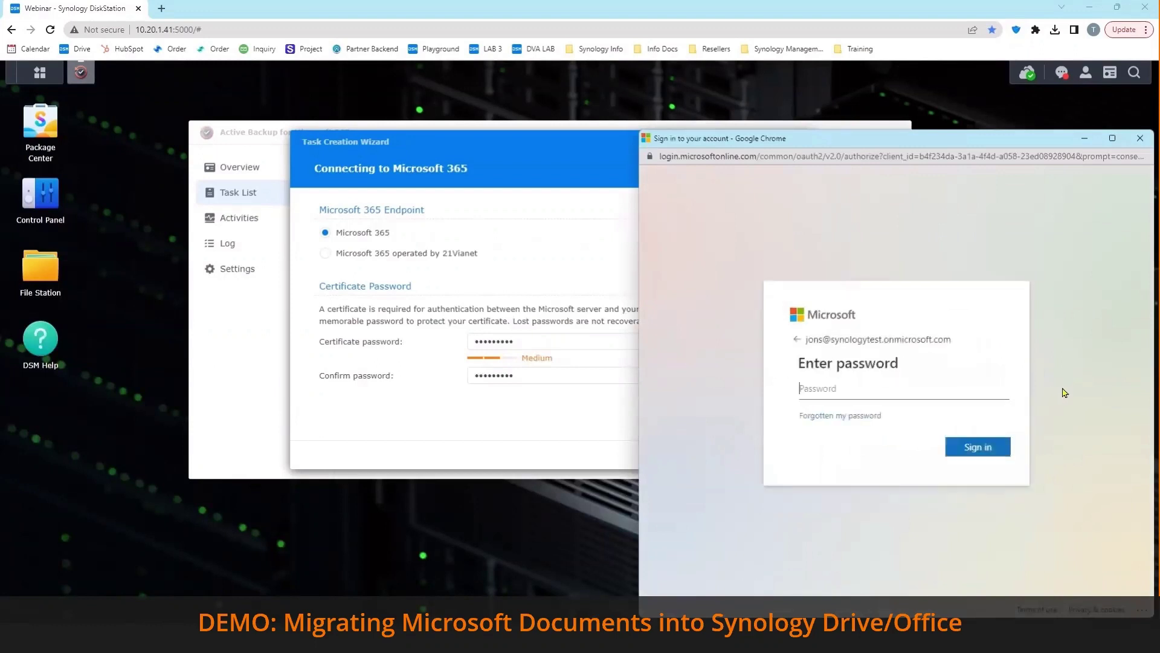
- Paste the account password and submit the sign-in
key("alt+Tab")
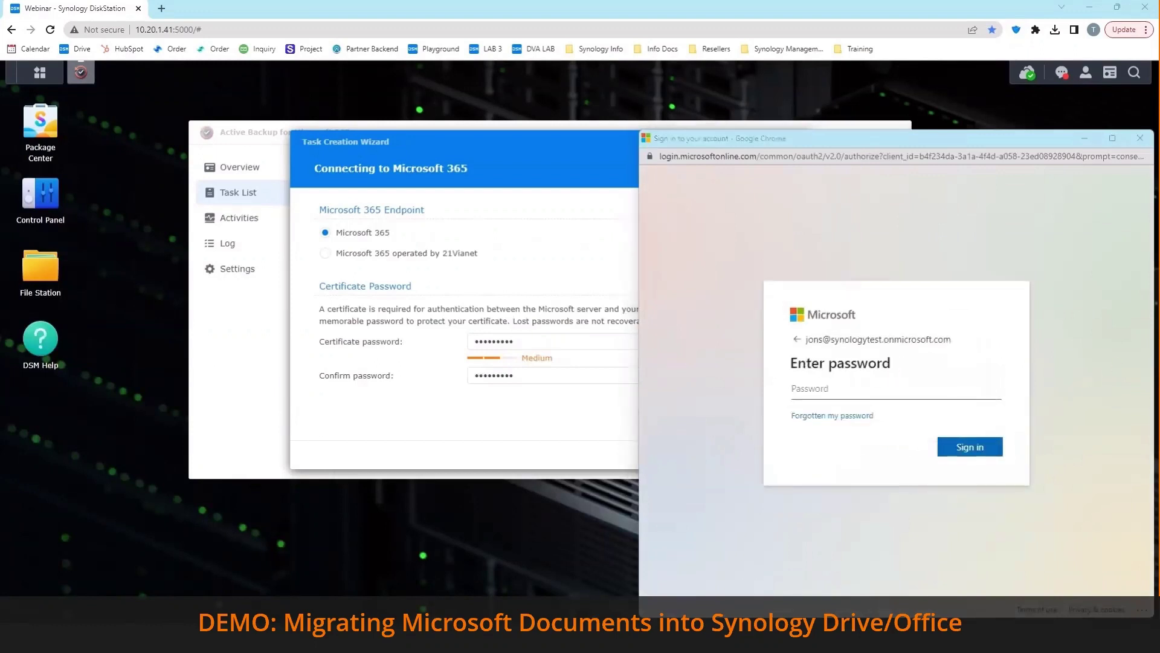
left_click(802, 388)
right_click(809, 392)
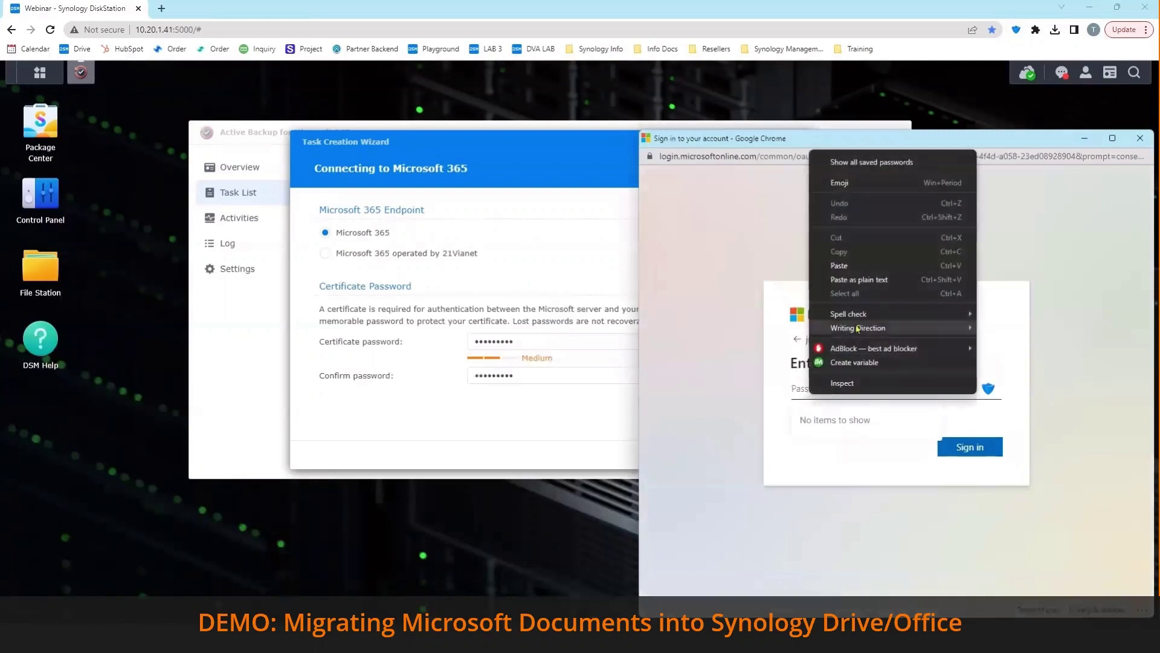
left_click(840, 266)
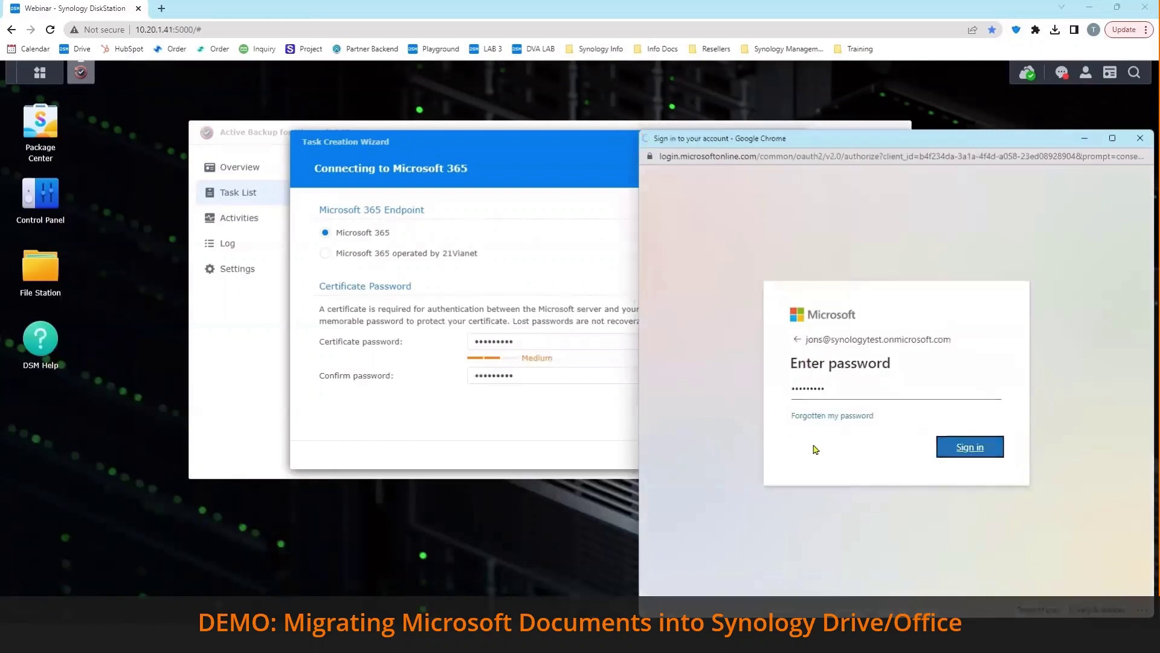
key("Return")
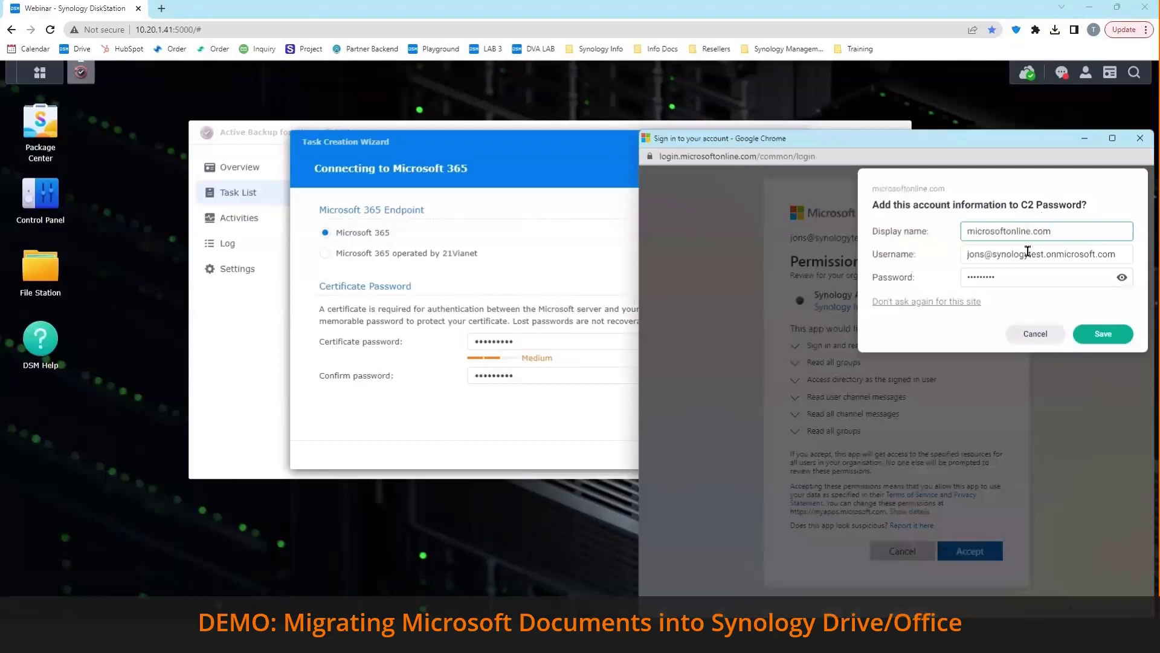
- Decline saving the login, accept the app's permissions, and agree to redirect back to the DiskStation
left_click(1035, 335)
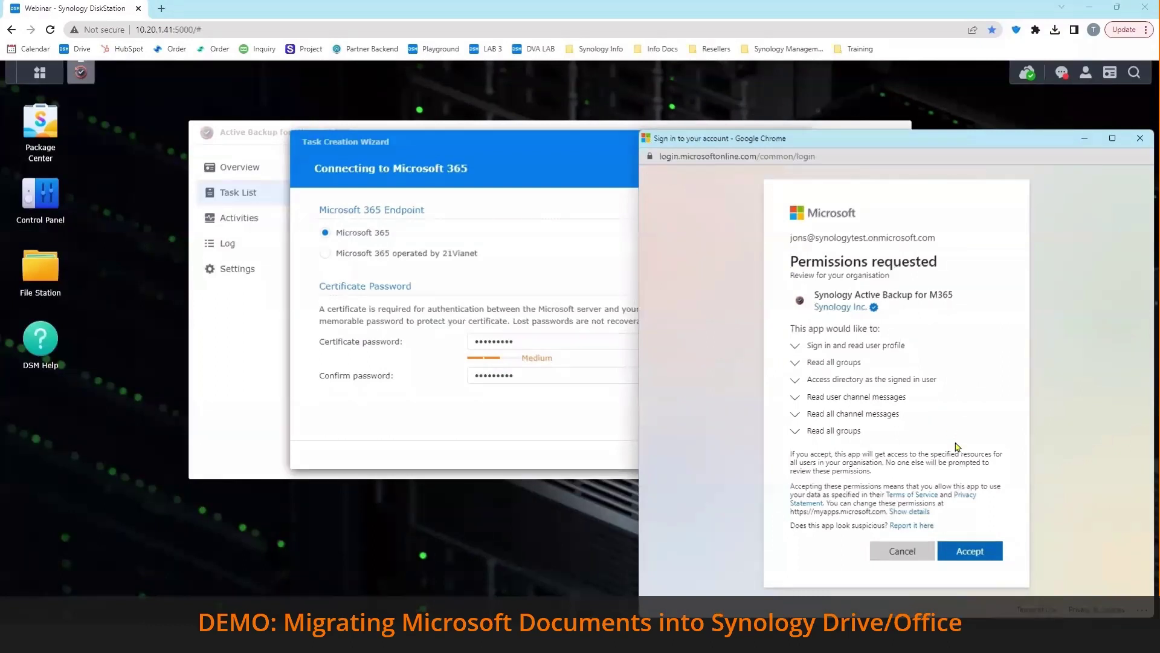
left_click(987, 551)
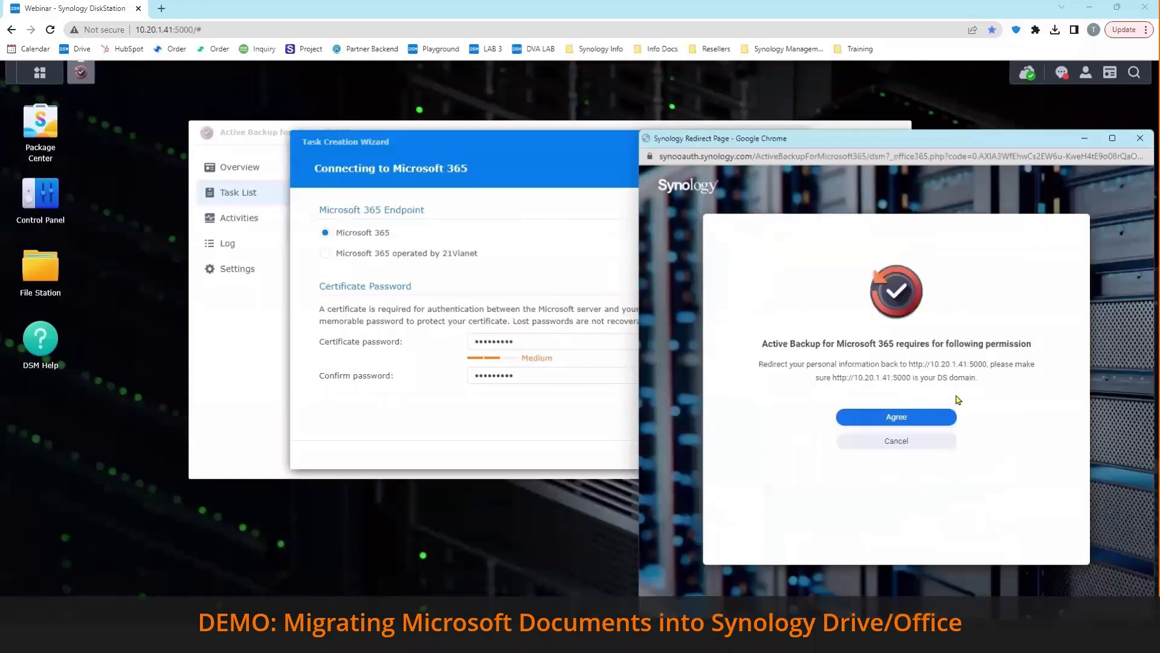
left_click(910, 417)
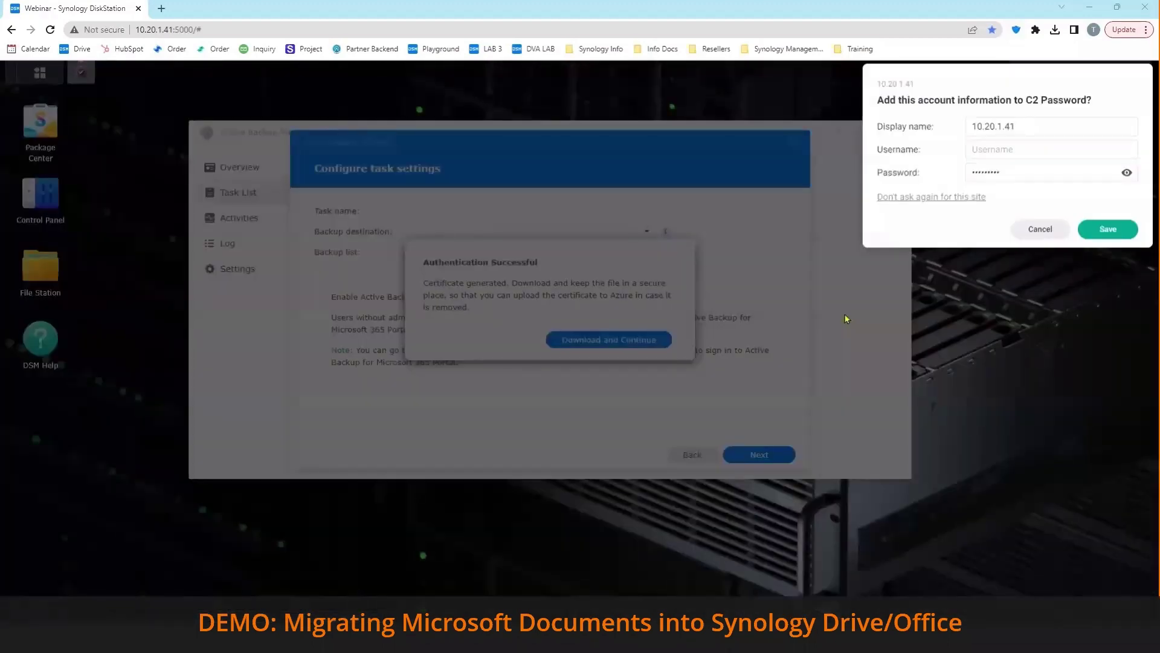
- Download the certificate and name the task 'ABM365 Support'
left_click(1021, 232)
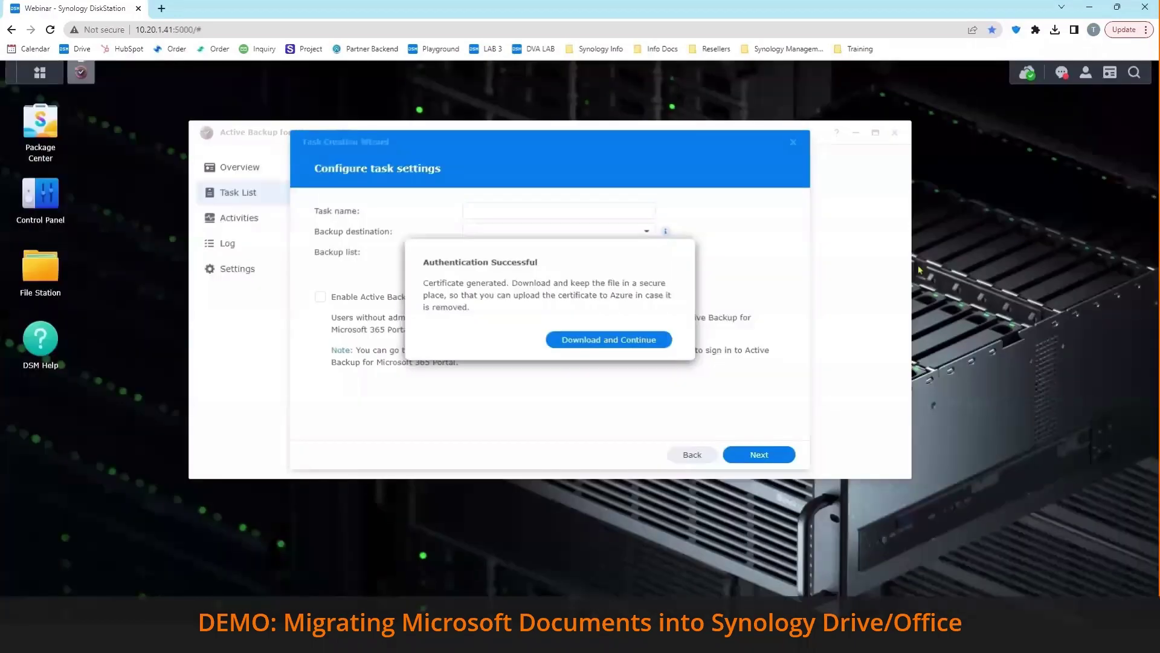
left_click(620, 341)
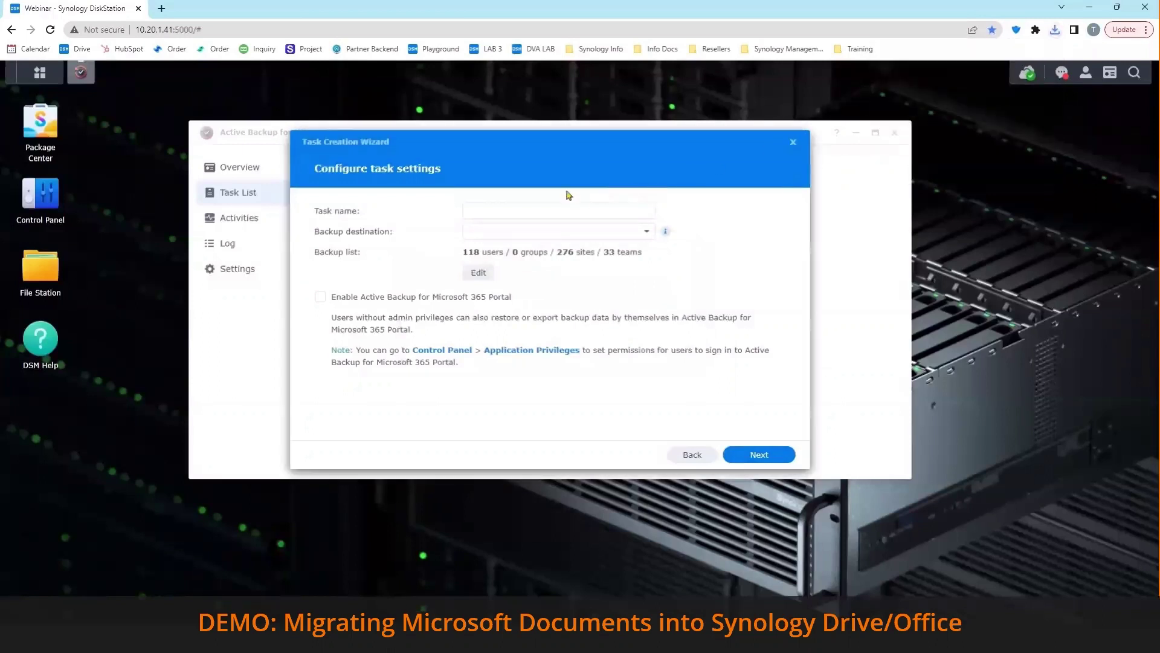
left_click(512, 209)
- Set the backup destination to the Support shared folder
left_click(499, 234)
scroll(517, 332, "down", 2)
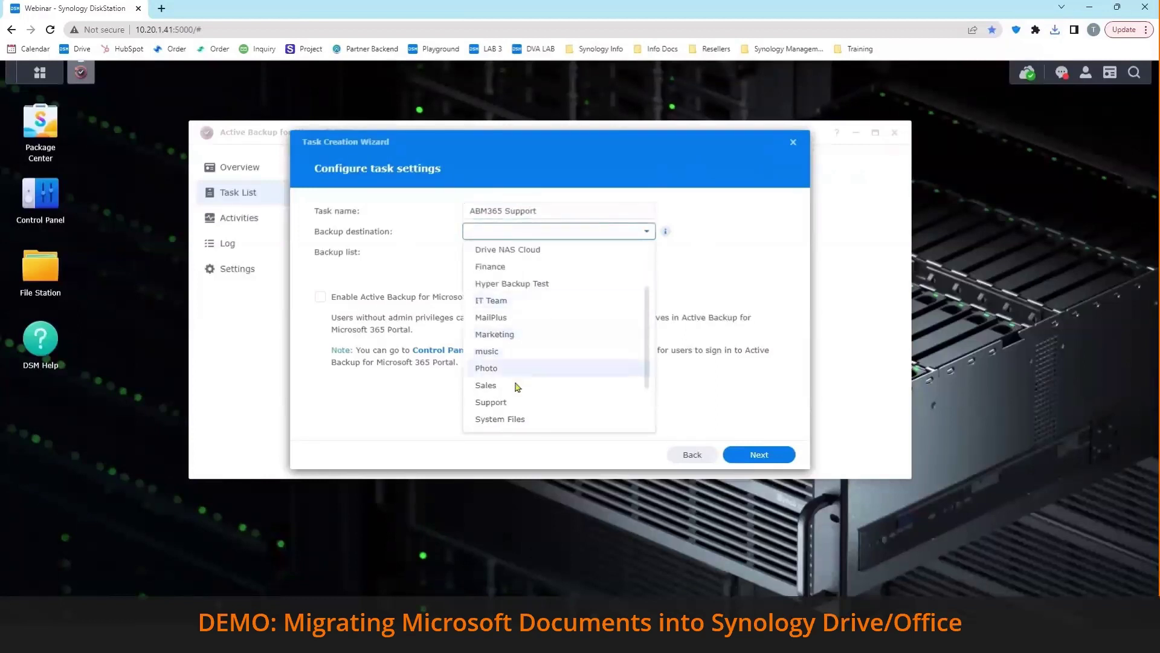
left_click(505, 402)
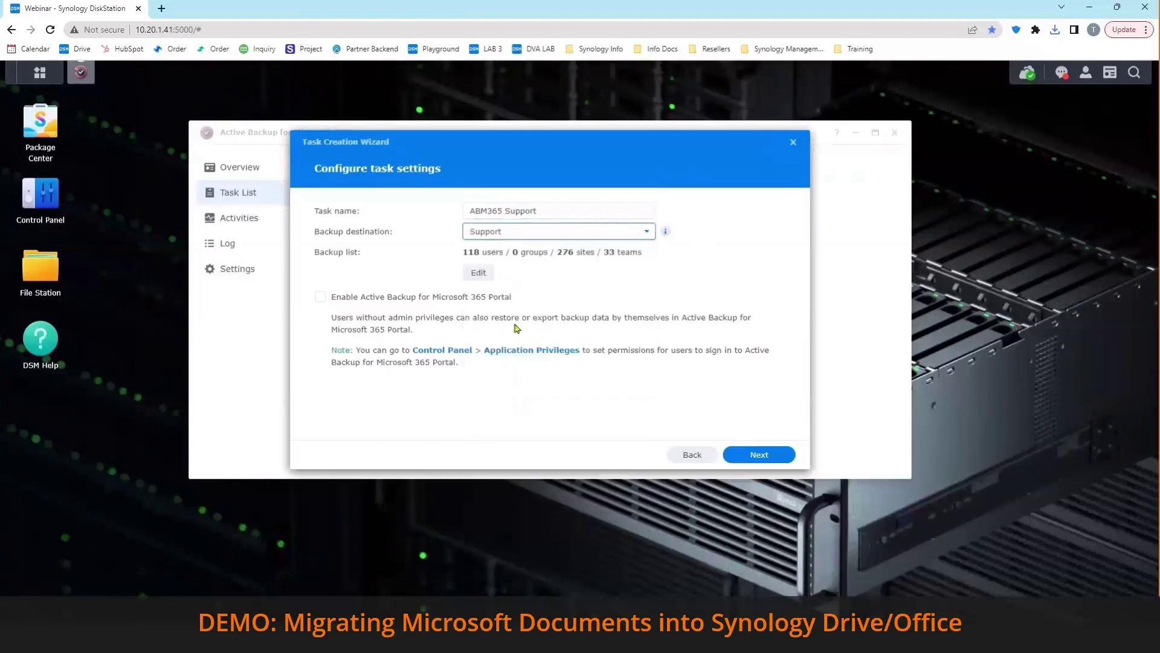
- Clear the user selections and add the Support group's OneDrive to the backup list
left_click(472, 273)
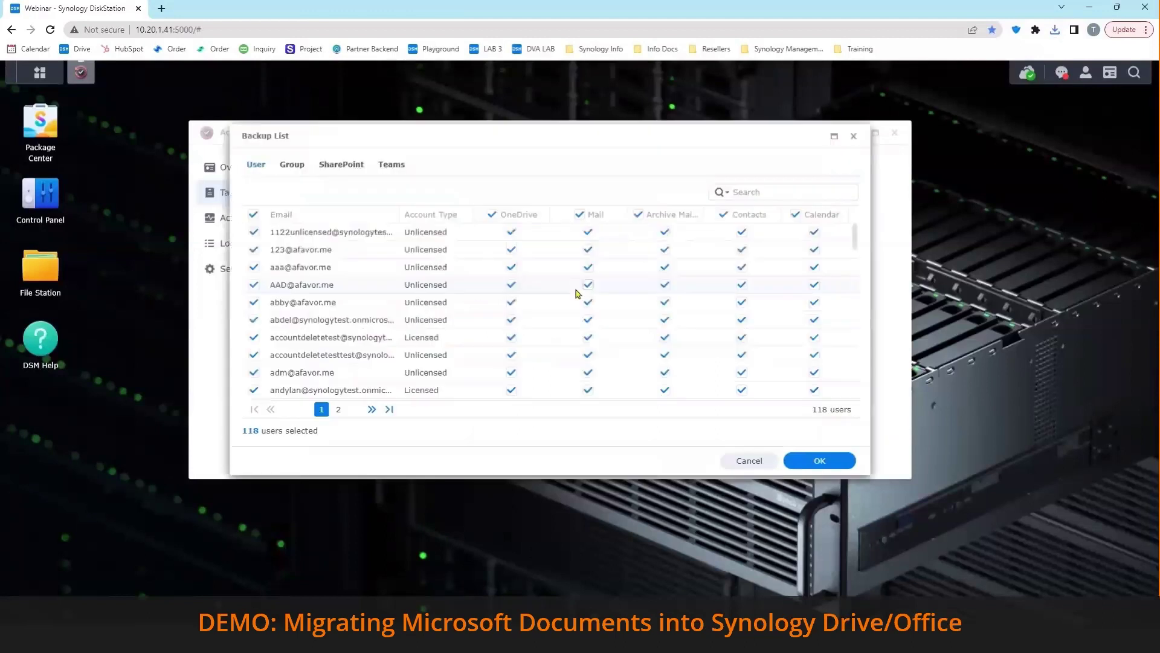
left_click(254, 215)
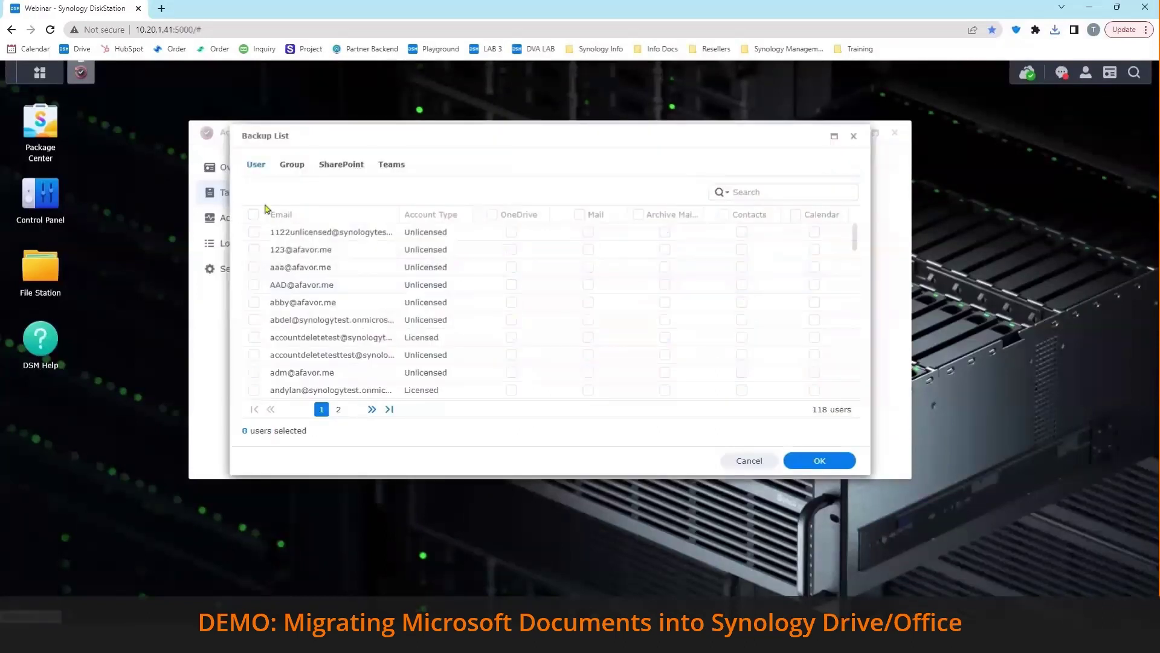
left_click(282, 171)
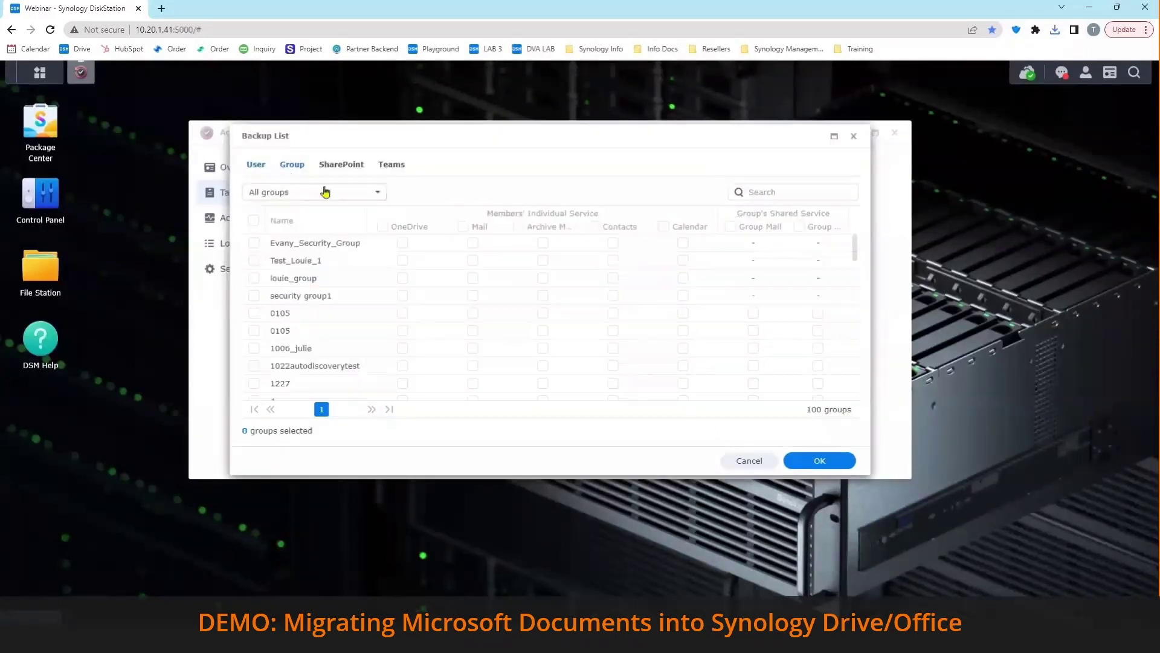
scroll(432, 281, "down", 10)
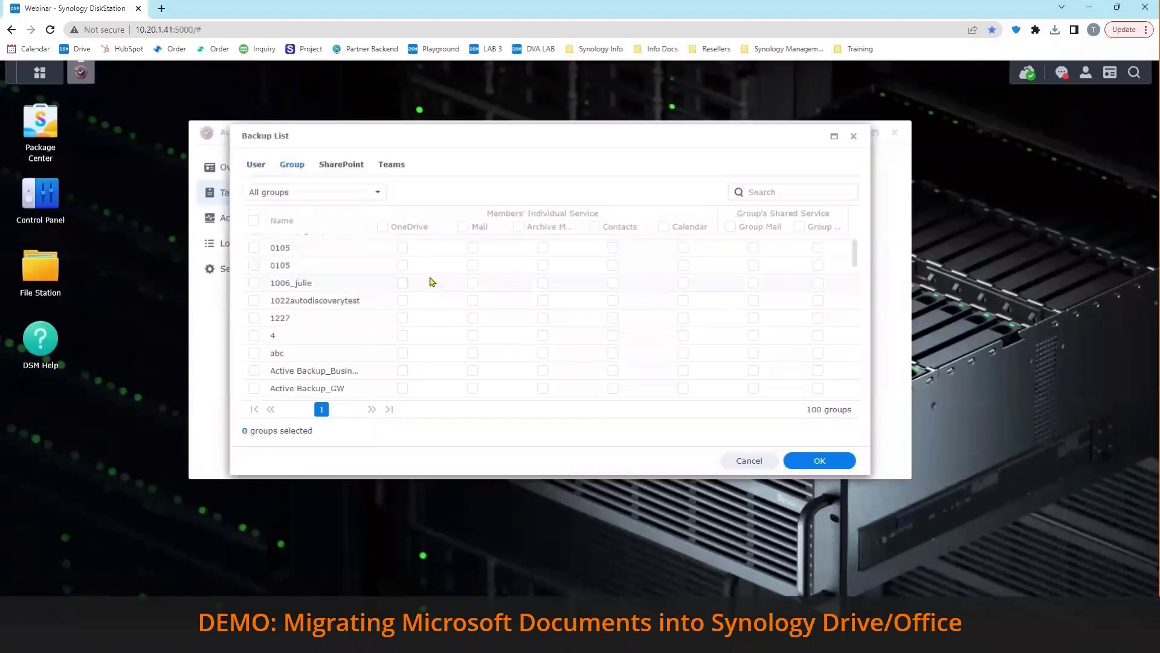
scroll(431, 295, "down", 10)
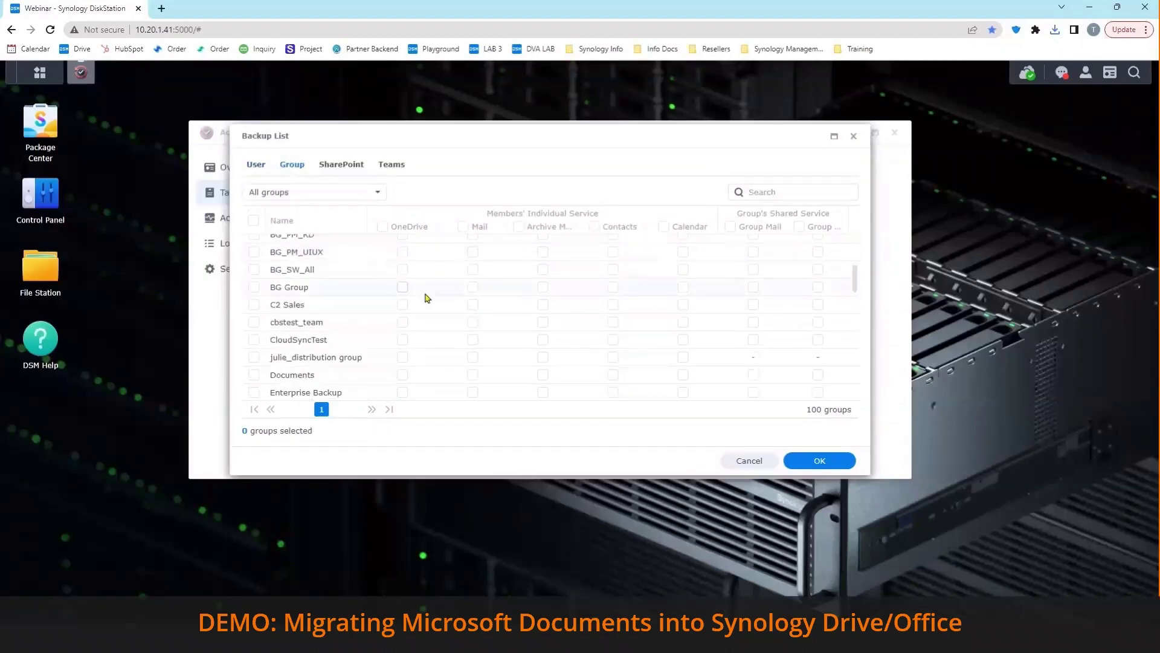
scroll(427, 298, "down", 10)
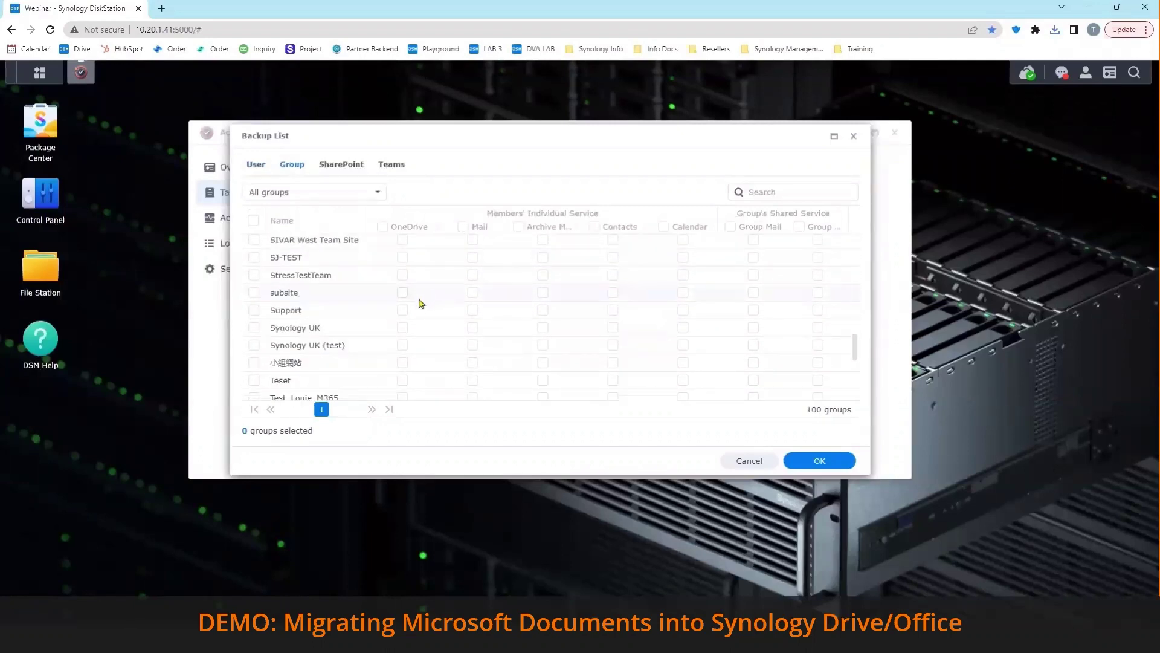
left_click(403, 310)
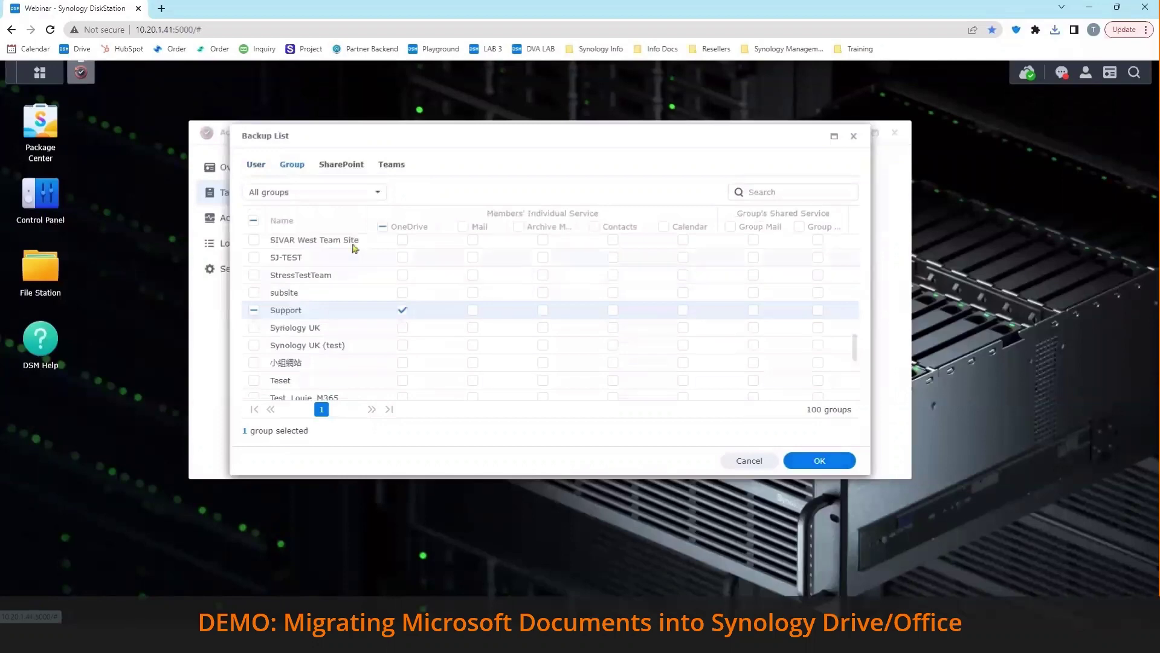
left_click(256, 167)
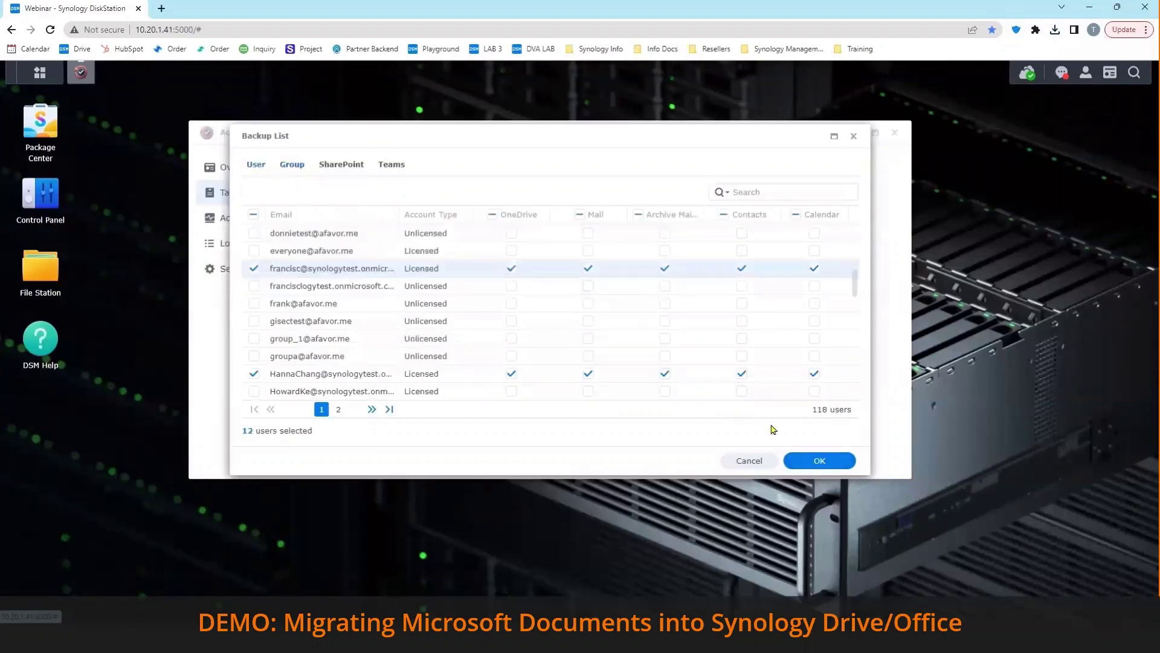
- Confirm the backup list and acknowledge the team data access notice
left_click(819, 459)
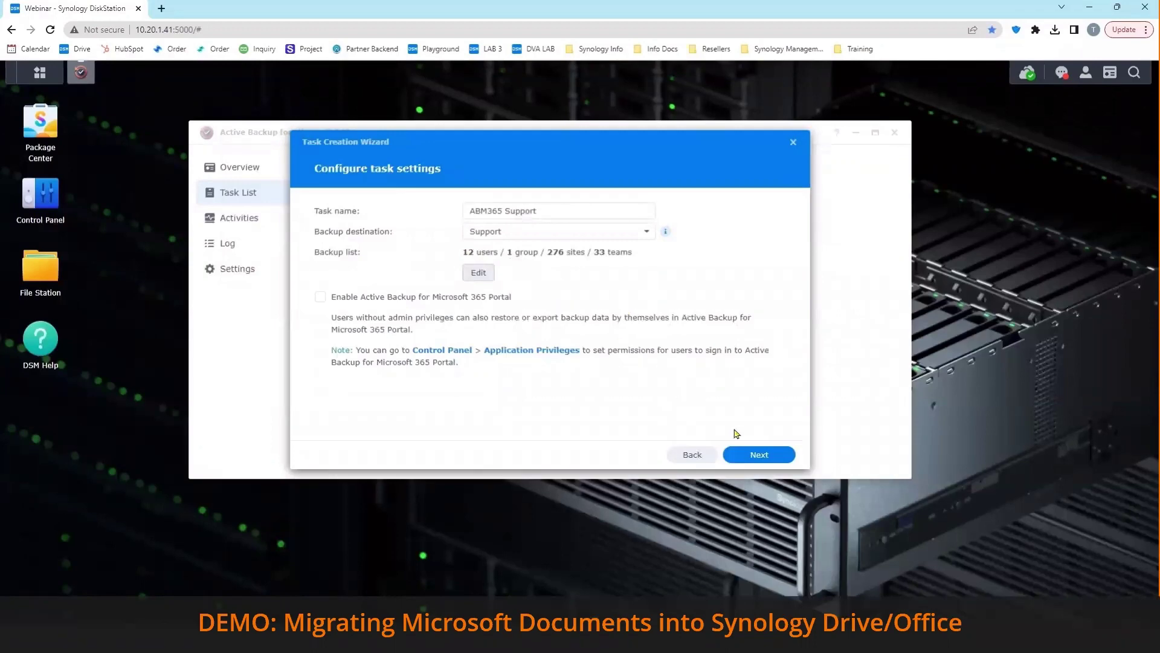
left_click(762, 456)
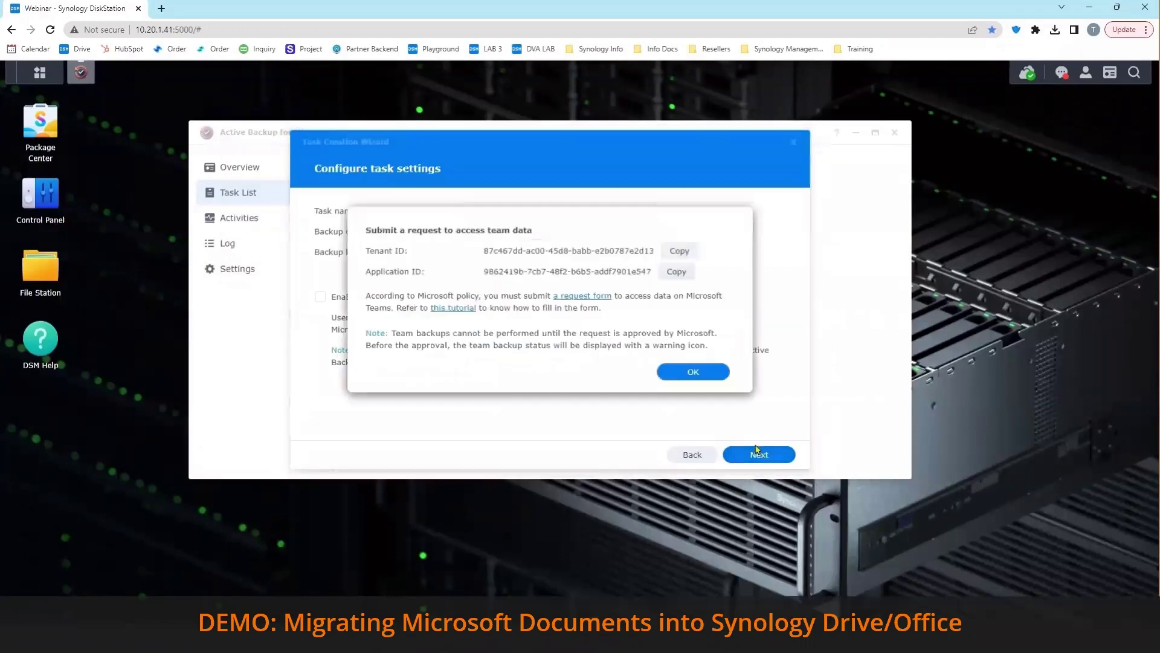
left_click(705, 378)
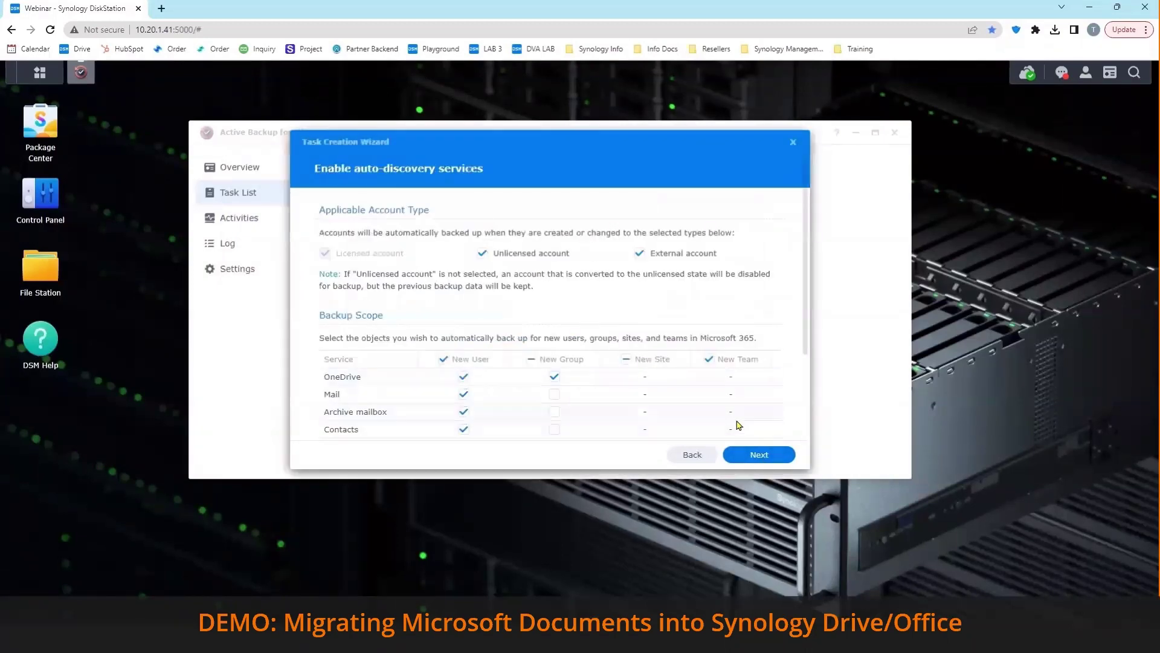
scroll(738, 423, "down", 3)
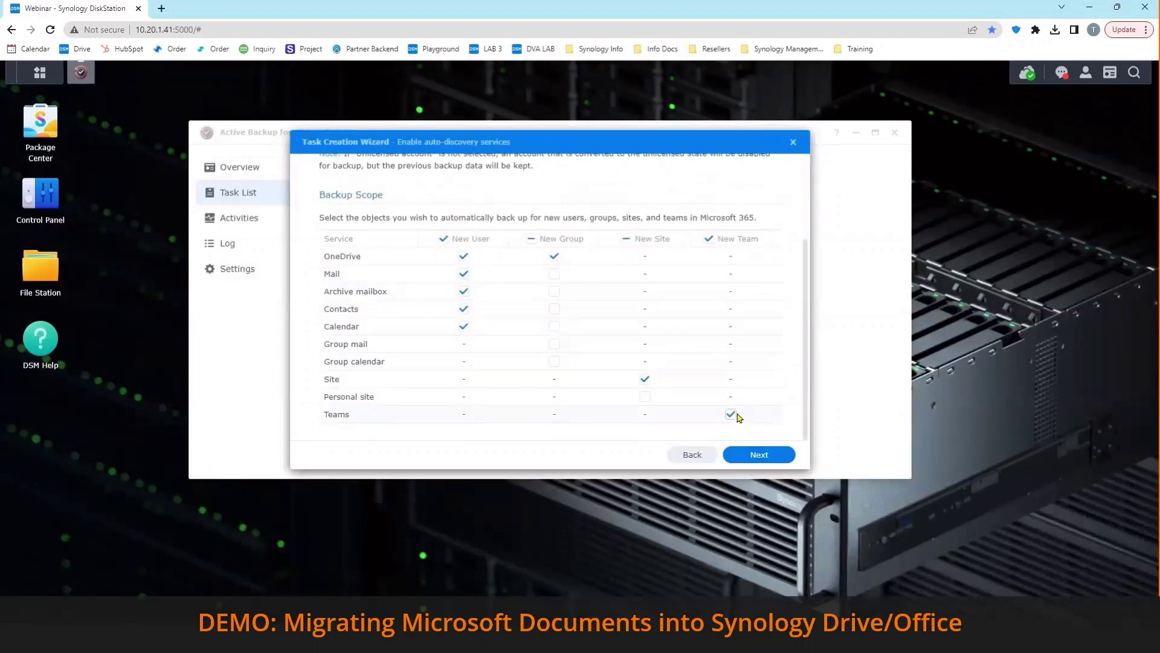
left_click(761, 455)
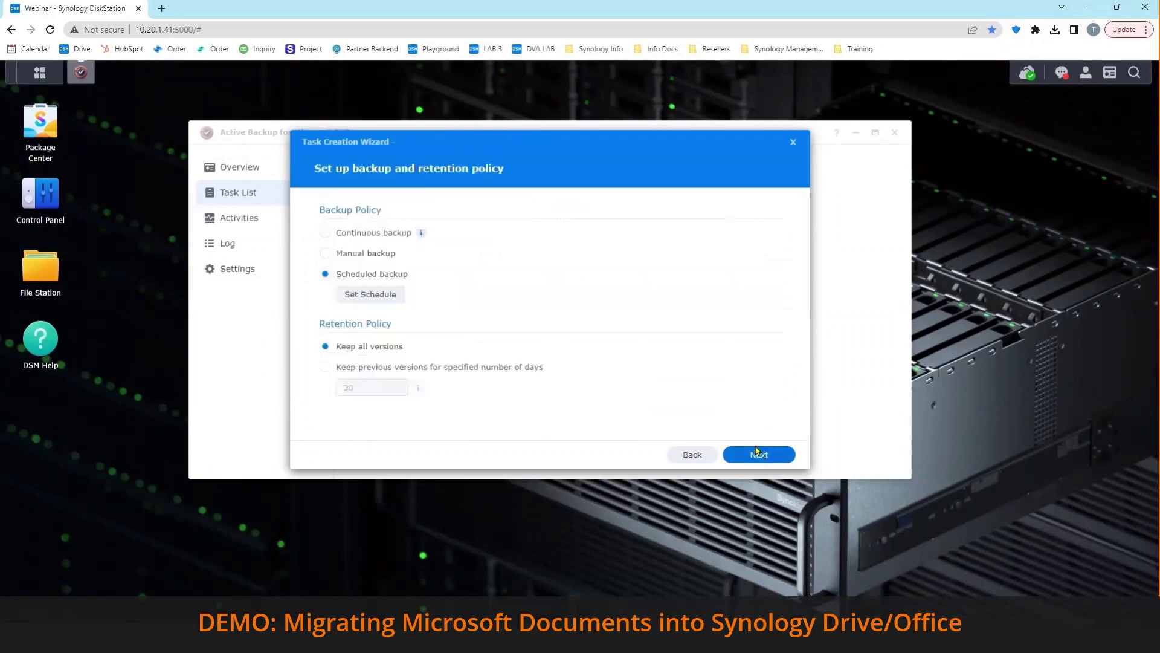
- Set the task to manual backup, finish the wizard, and run the backup now
left_click(324, 254)
left_click(756, 455)
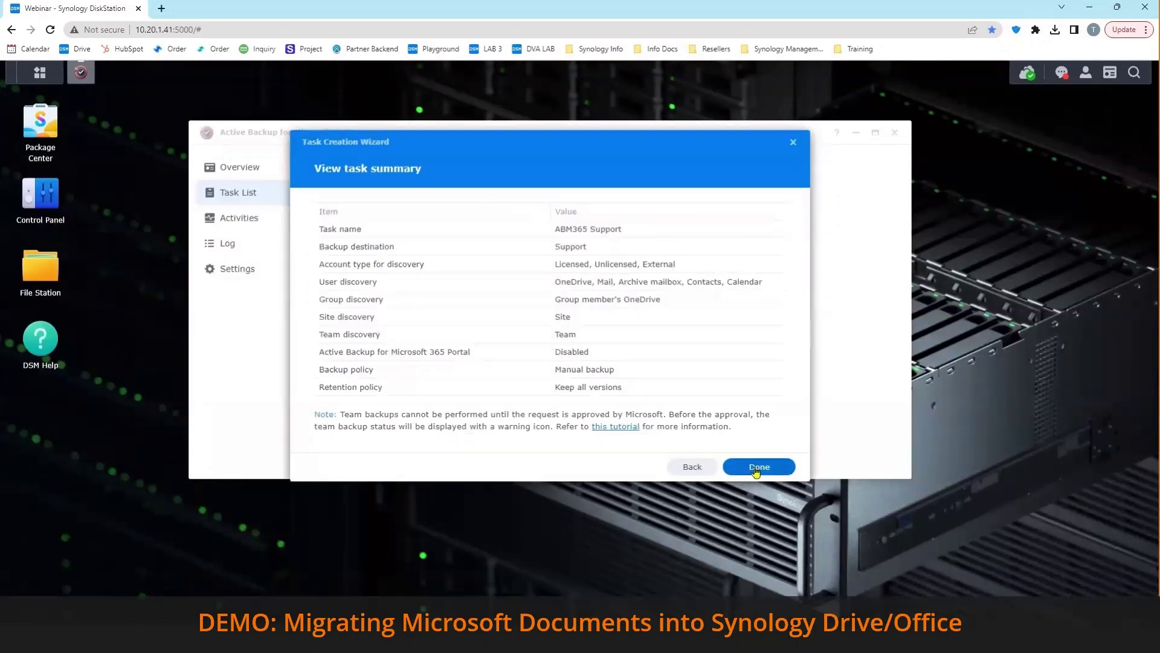
left_click(756, 471)
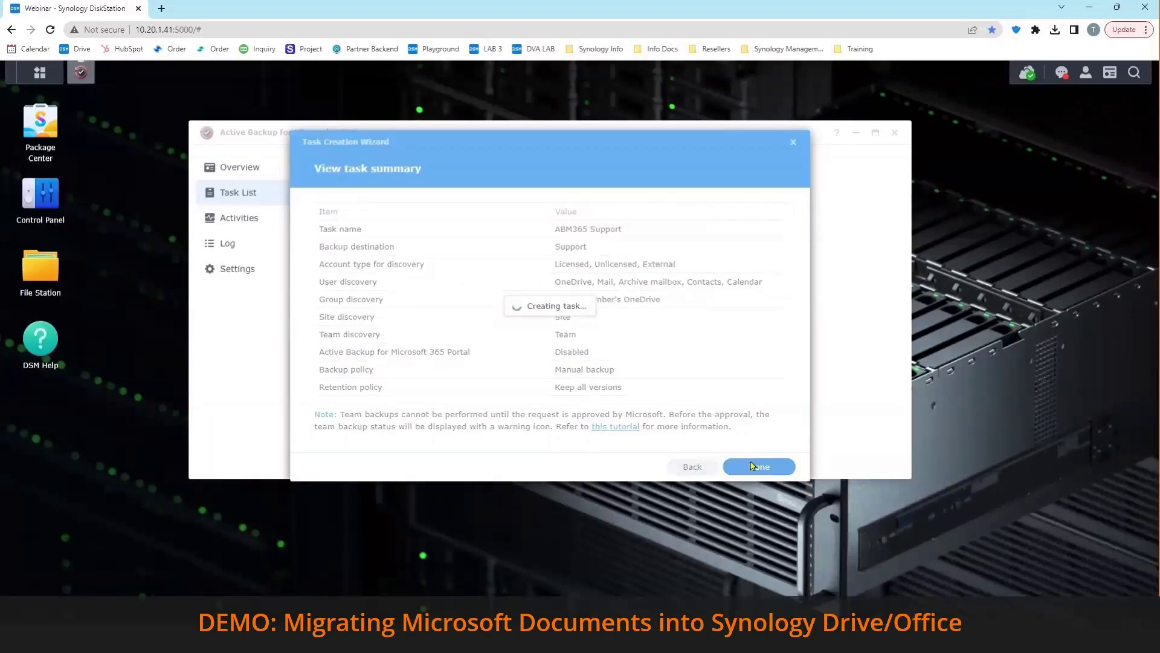
left_click(659, 324)
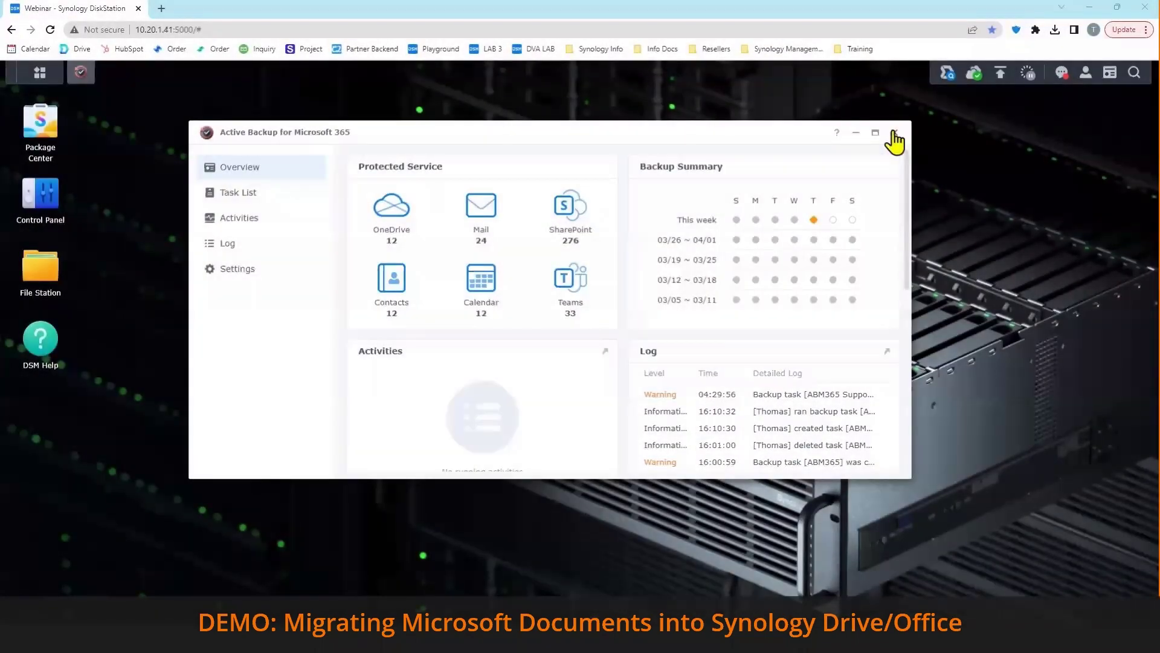
- Close Active Backup and show the Support shared folder in File Station
left_click(894, 133)
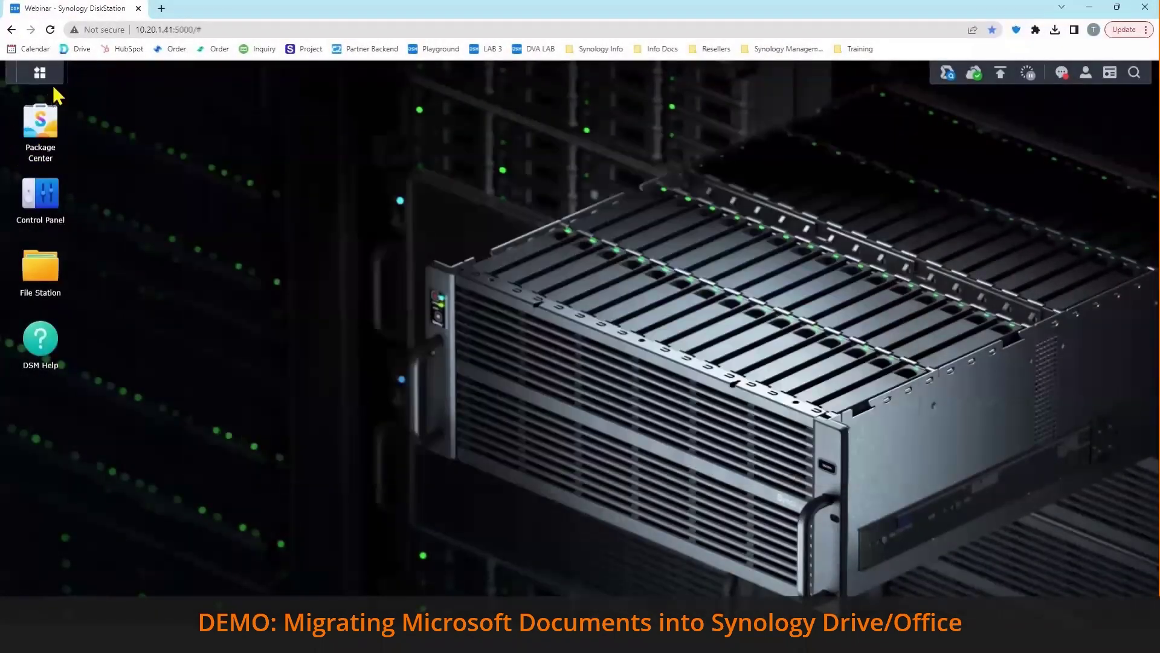
left_click(36, 279)
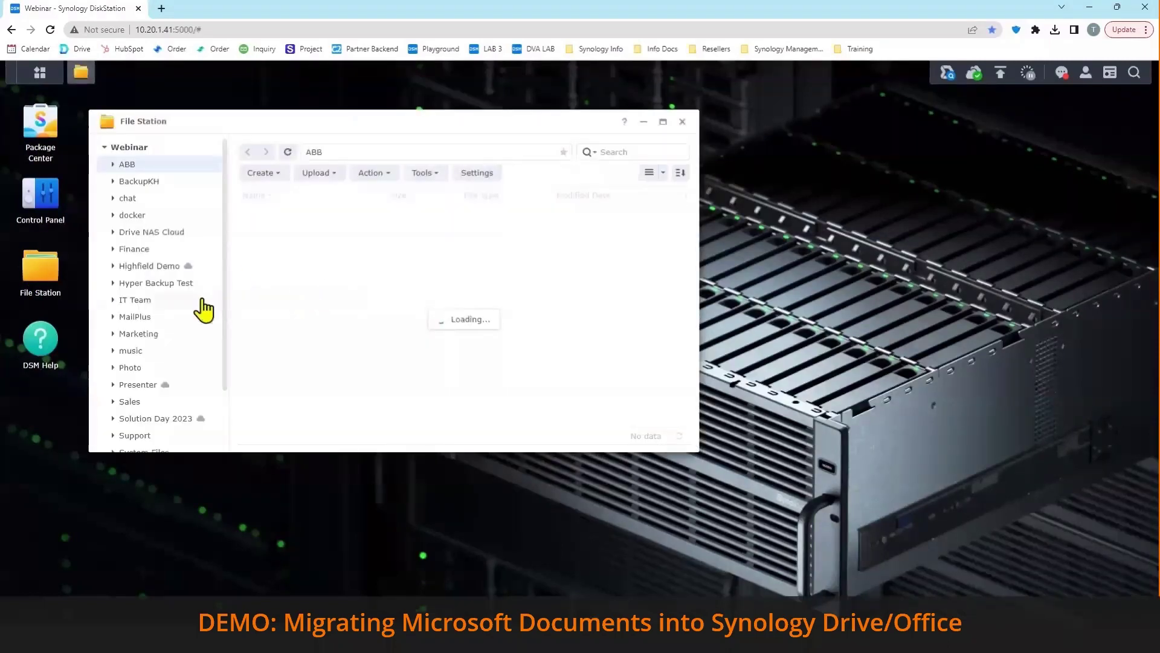
left_click(145, 437)
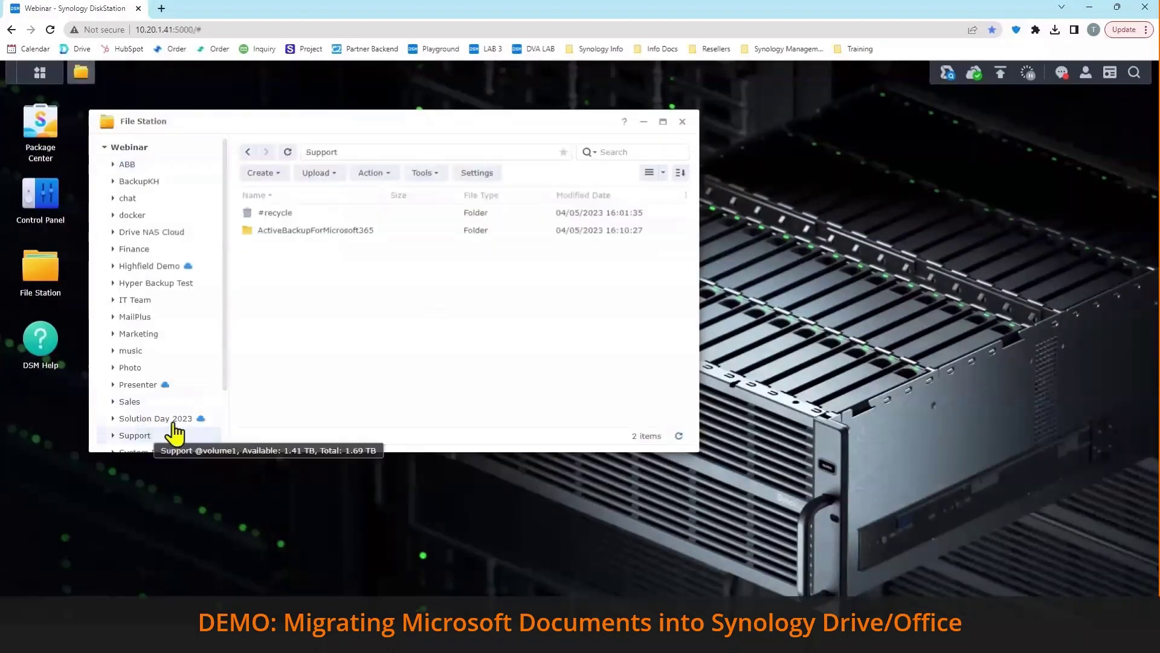
- Browse to ActiveBackupForMicrosoft365 > task_2 > user > OneDrive and bring up options for the MK Hurricanes DOCX
double_click(366, 231)
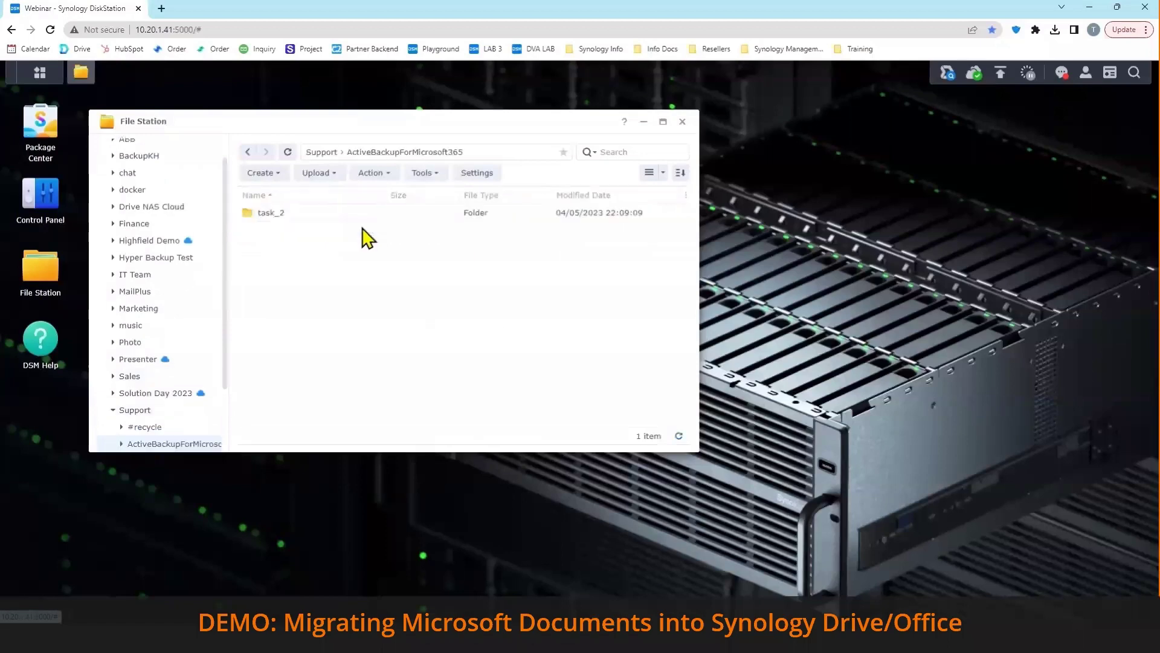
double_click(280, 214)
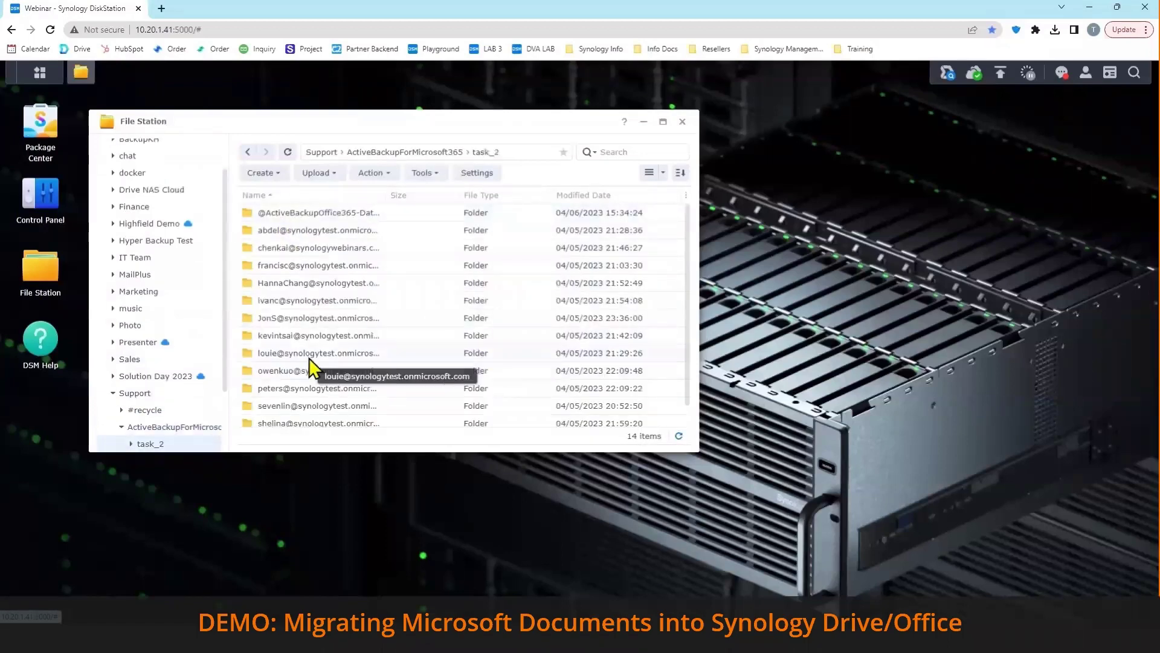
double_click(330, 318)
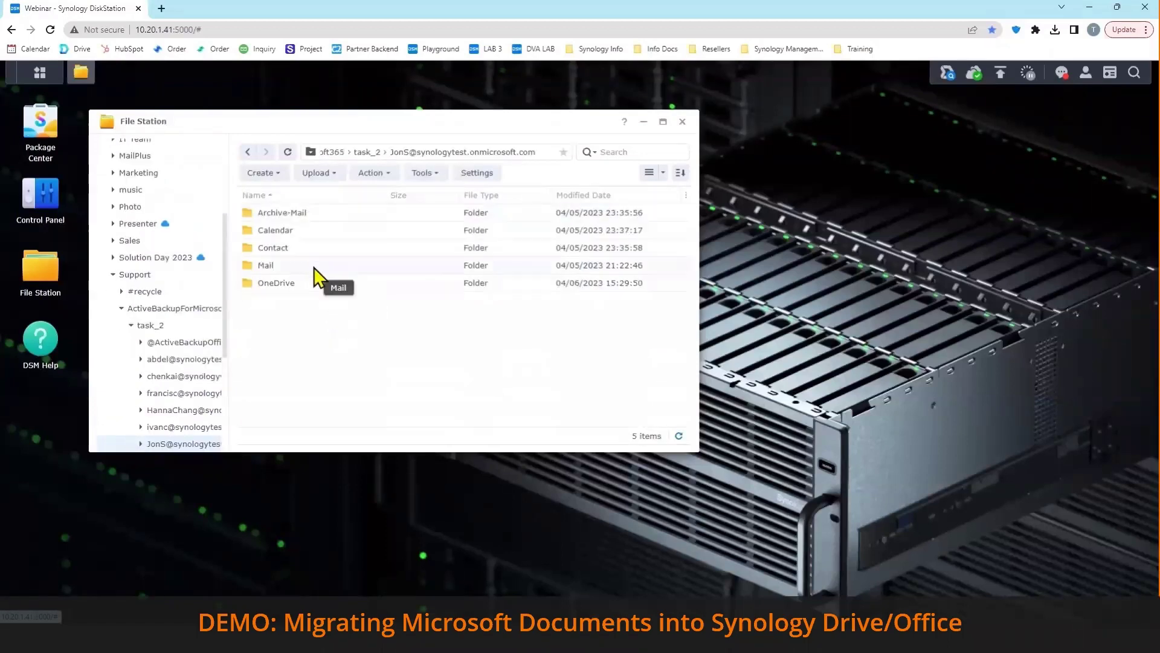
double_click(340, 284)
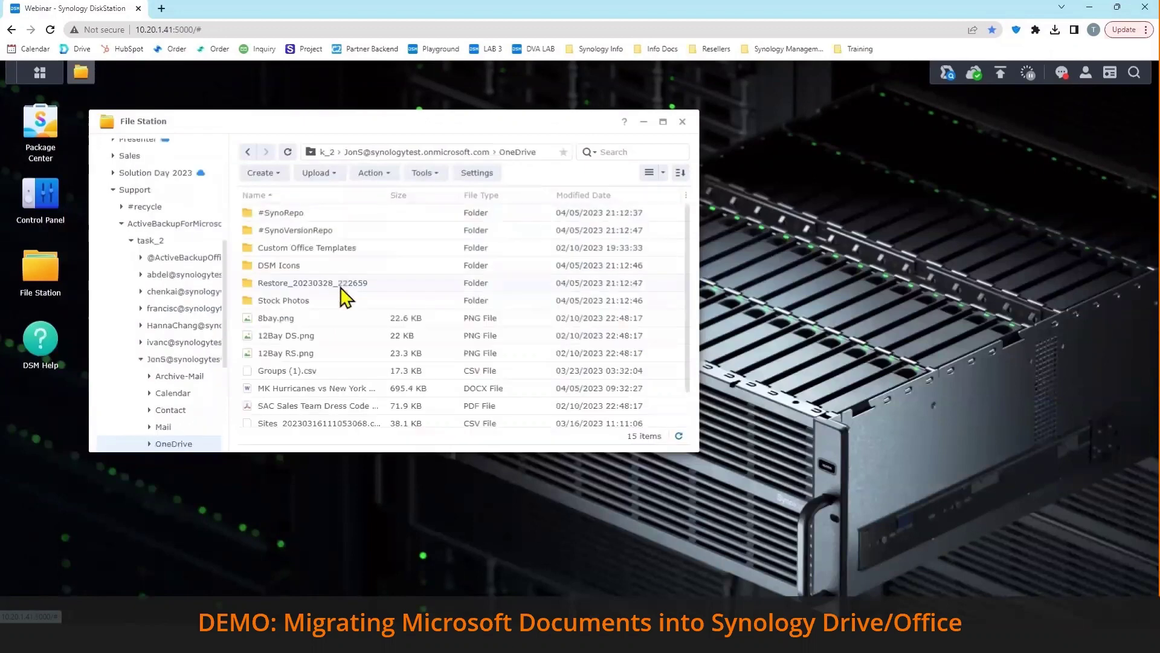
scroll(343, 305, "down", 1)
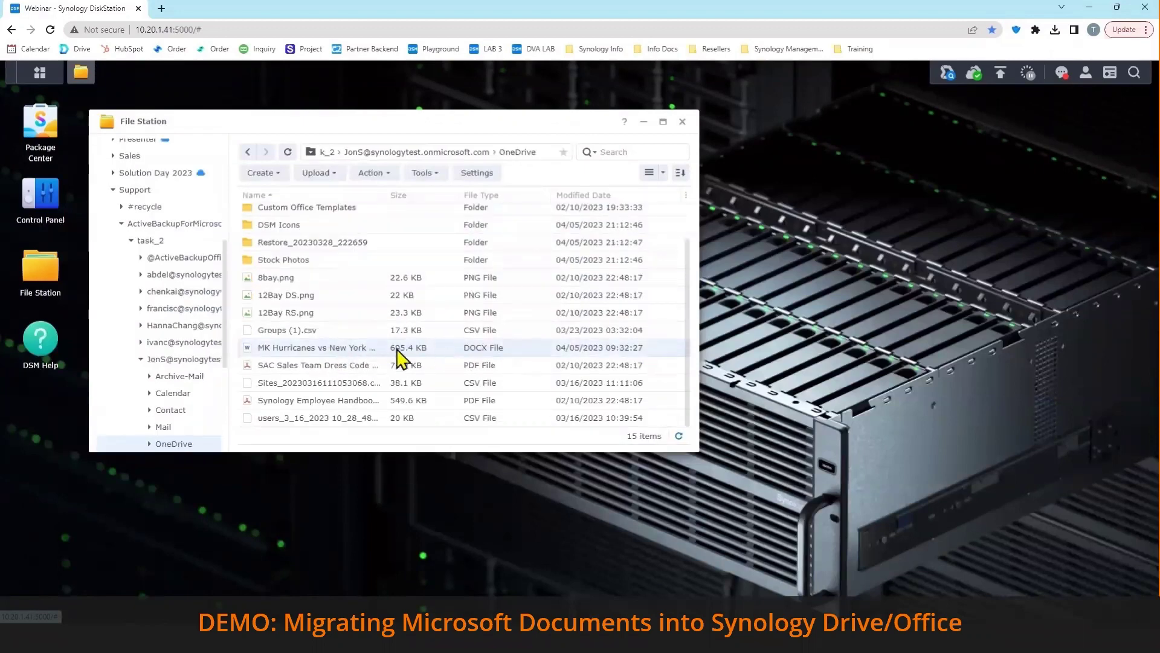
right_click(339, 354)
- Open 'MK Hurricanes vs New York Blueliners.docx' in Synology Office and scroll through it
mouse_move(565, 361)
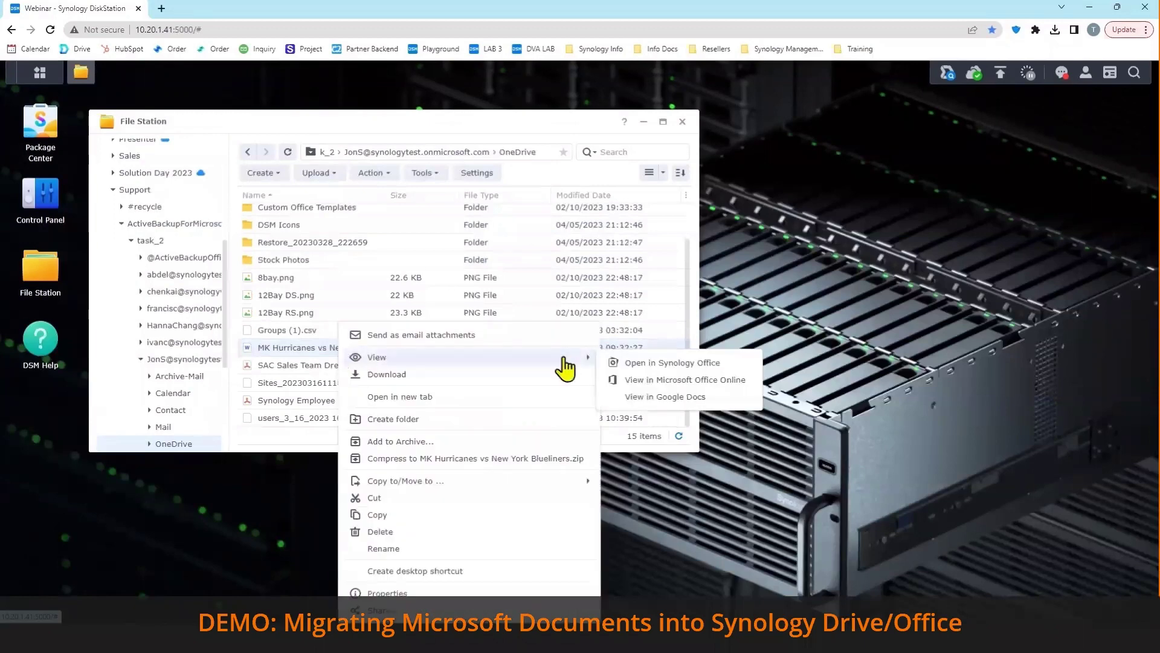
left_click(692, 367)
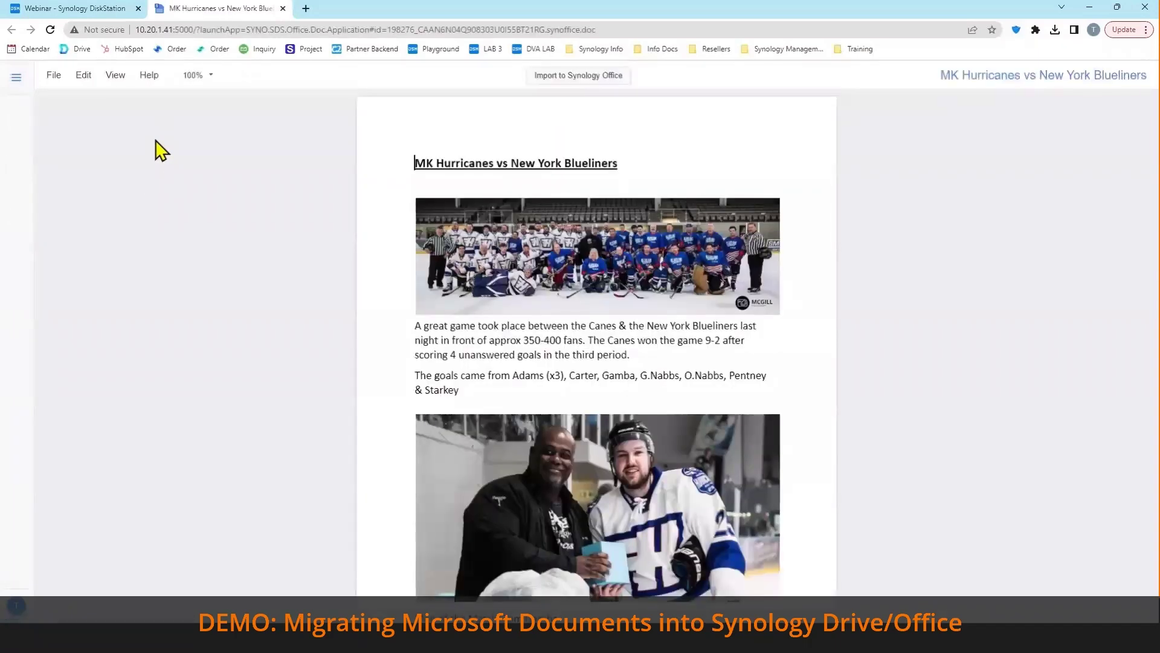
scroll(598, 234, "down", 1)
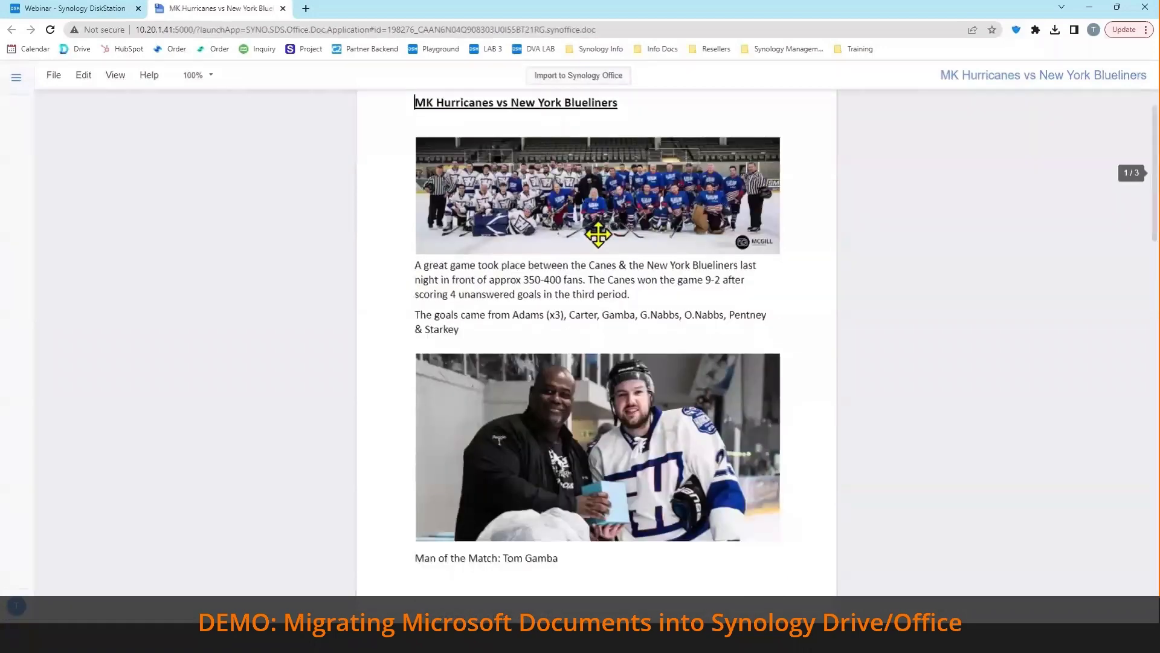